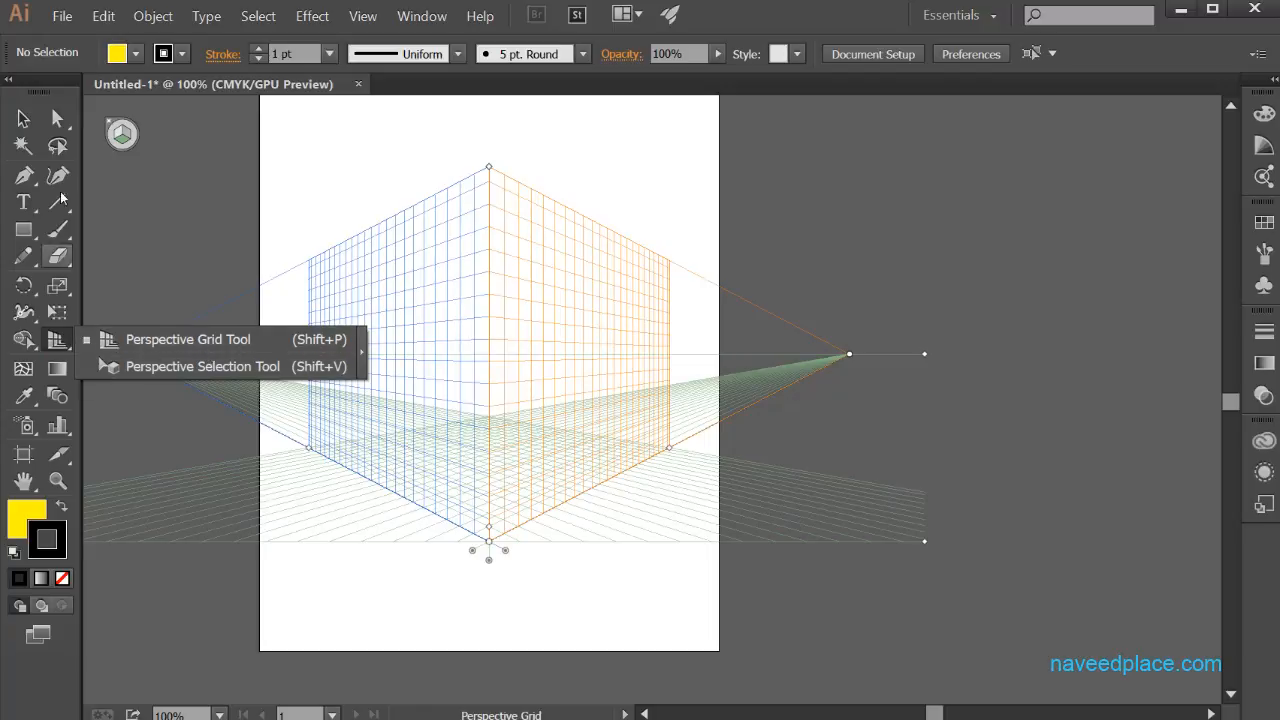
Step: Draw one yellow rectangle in perspective on the left grid plane and another on the right grid plane
{"action": "left_click", "coordinate": [101, 346]}
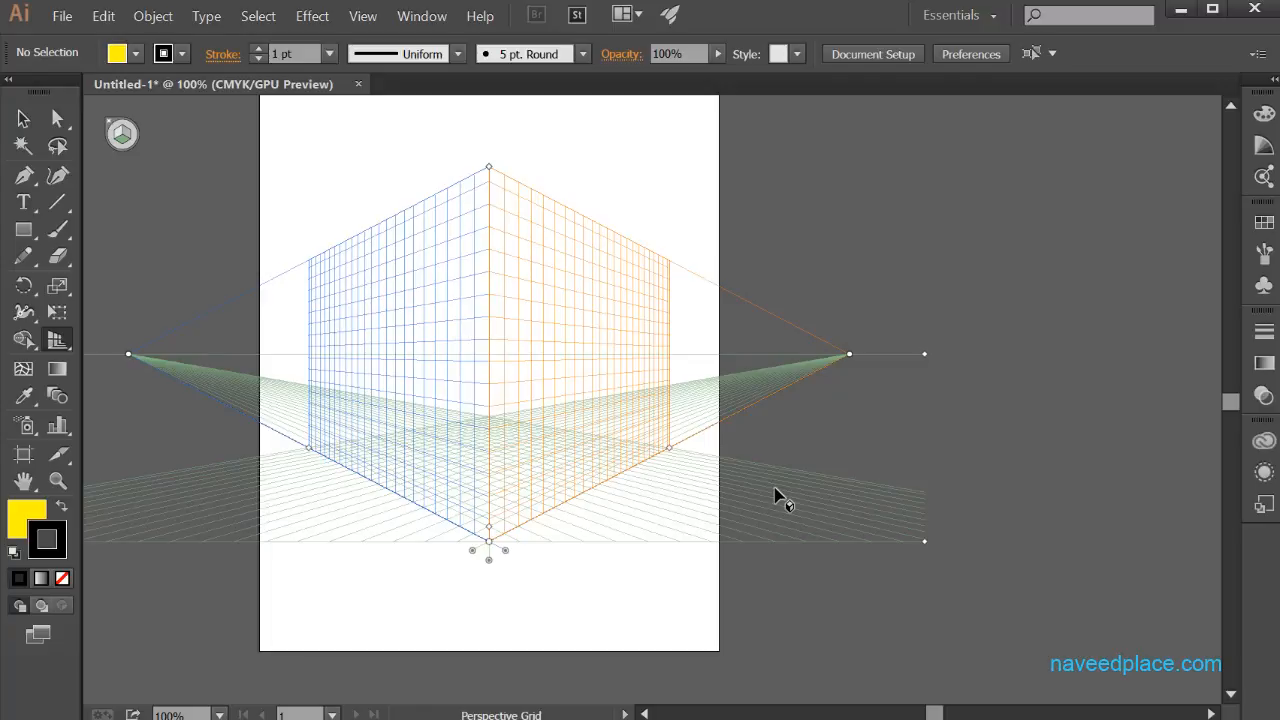
{"action": "left_click", "coordinate": [24, 232]}
{"action": "left_click", "coordinate": [86, 231]}
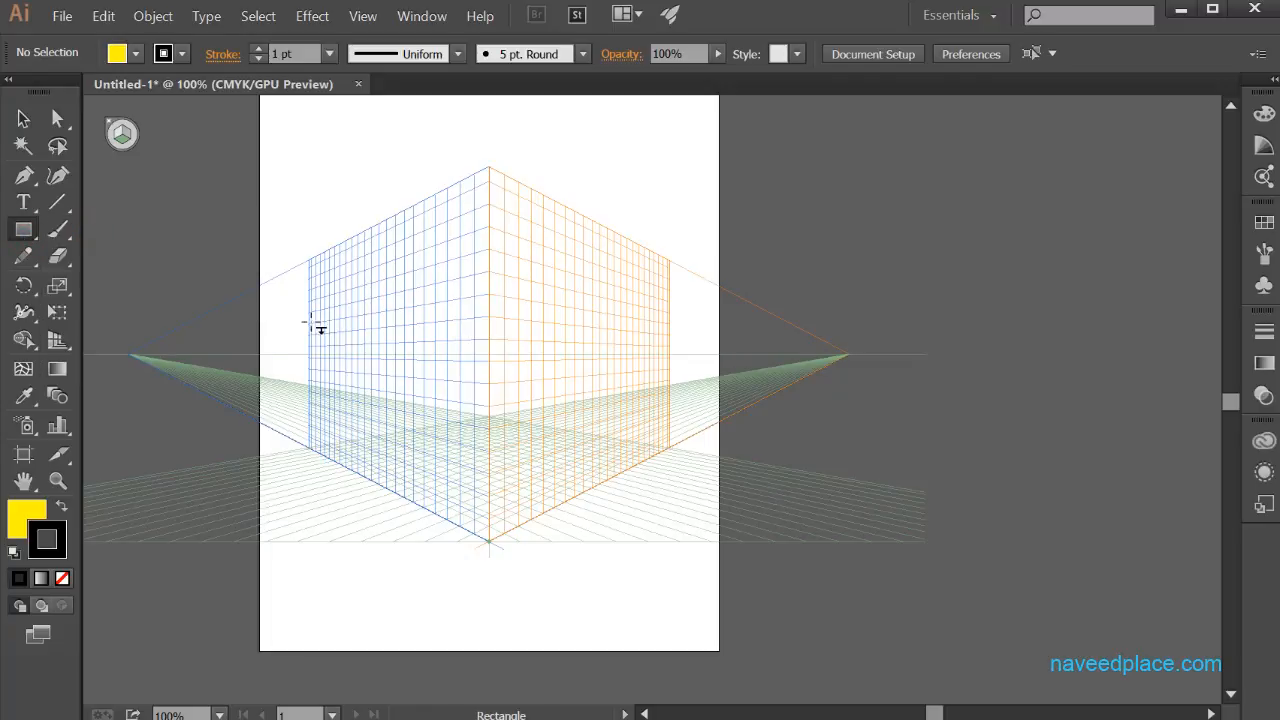
{"action": "mouse_move", "coordinate": [317, 303]}
{"action": "left_mouse_down"}
{"action": "mouse_move", "coordinate": [343, 349]}
{"action": "mouse_move", "coordinate": [423, 403]}
{"action": "mouse_move", "coordinate": [415, 328]}
{"action": "left_mouse_up"}
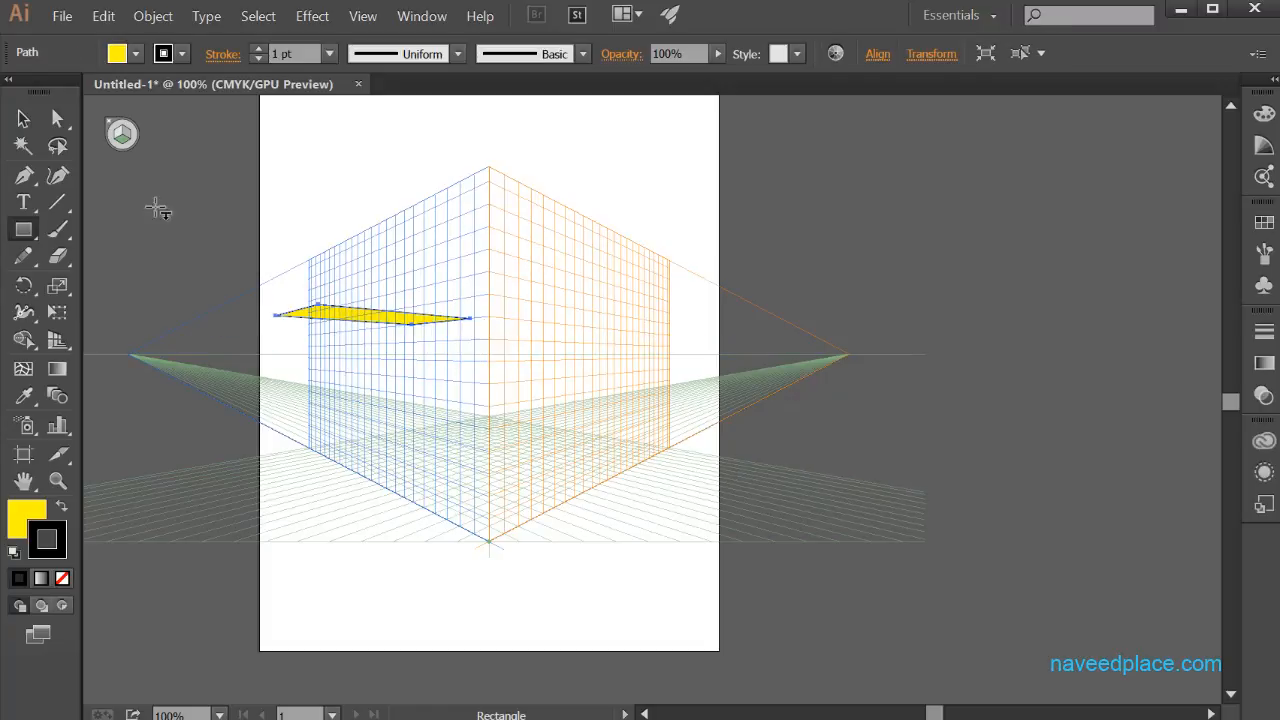
{"action": "key", "text": "ctrl+z"}
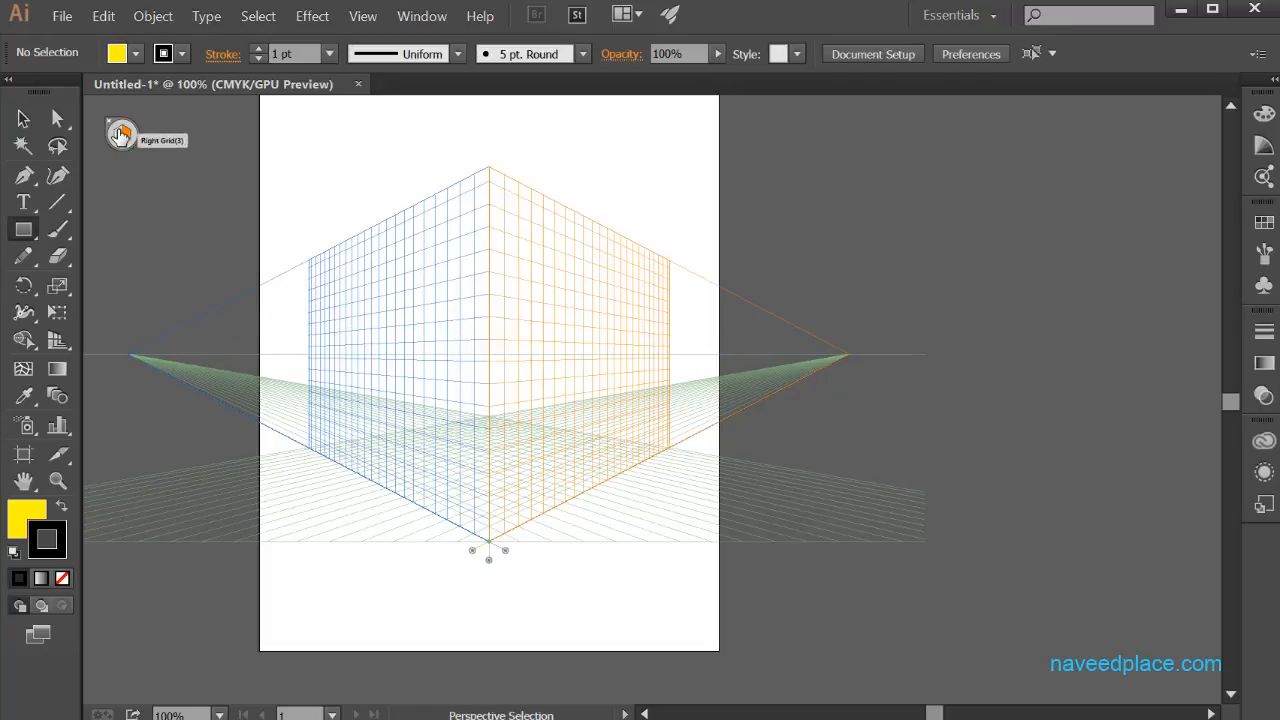
{"action": "left_click_drag", "start_coordinate": [313, 265], "coordinate": [448, 420]}
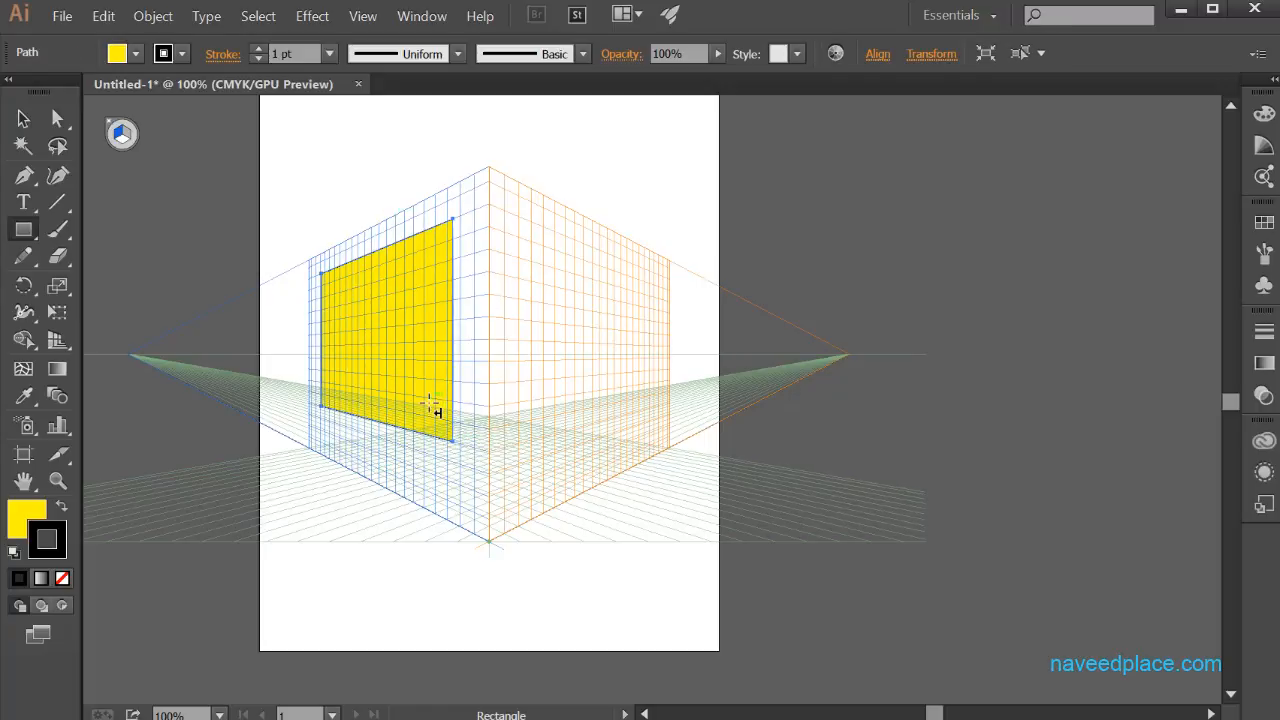
{"action": "left_click", "coordinate": [130, 138]}
{"action": "left_click_drag", "start_coordinate": [544, 262], "coordinate": [624, 446]}
Step: Try drawing a small rectangle on the horizontal grid plane, bridging the two wall rectangles
{"action": "left_click", "coordinate": [122, 141]}
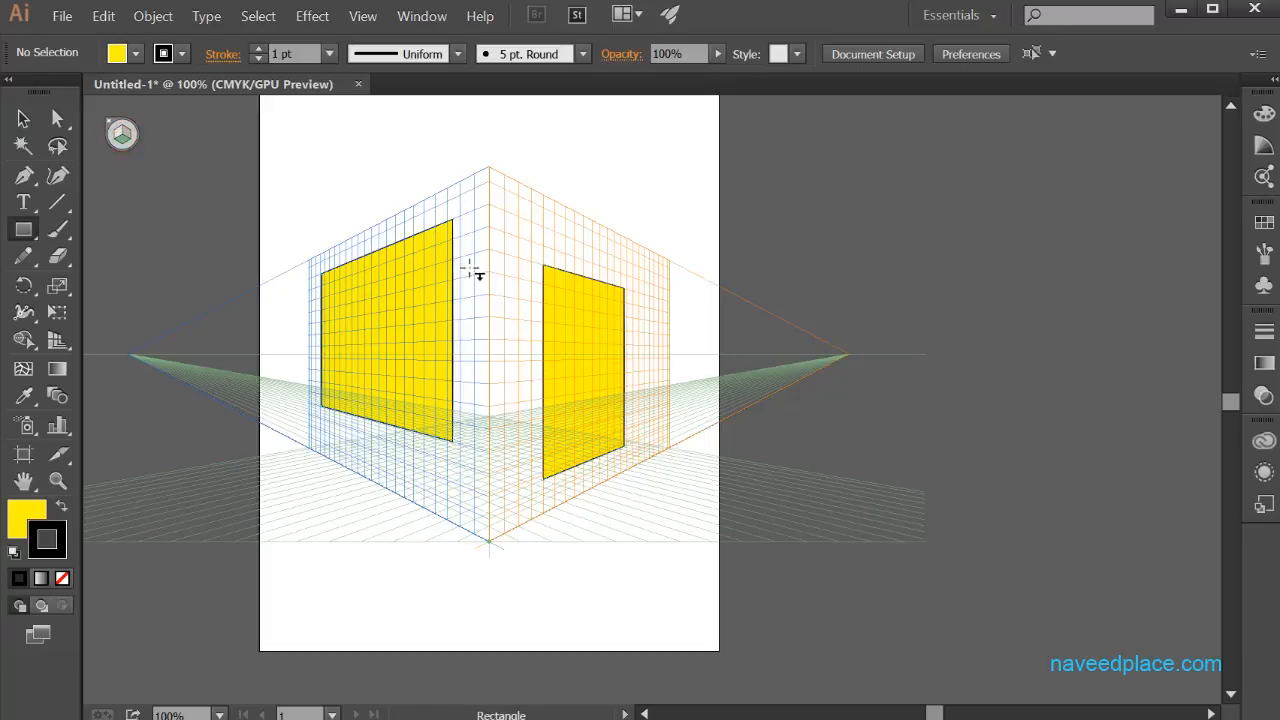
{"action": "left_click_drag", "start_coordinate": [488, 255], "coordinate": [509, 297]}
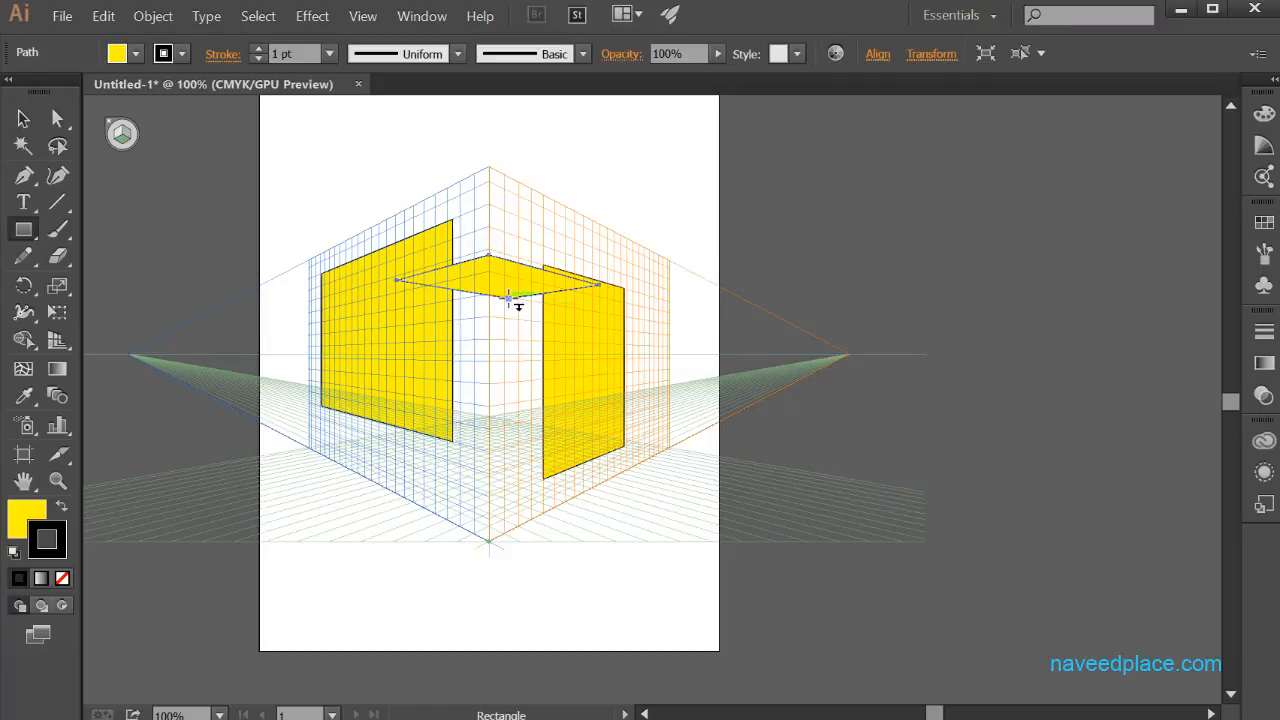
{"action": "key", "text": "ctrl+z"}
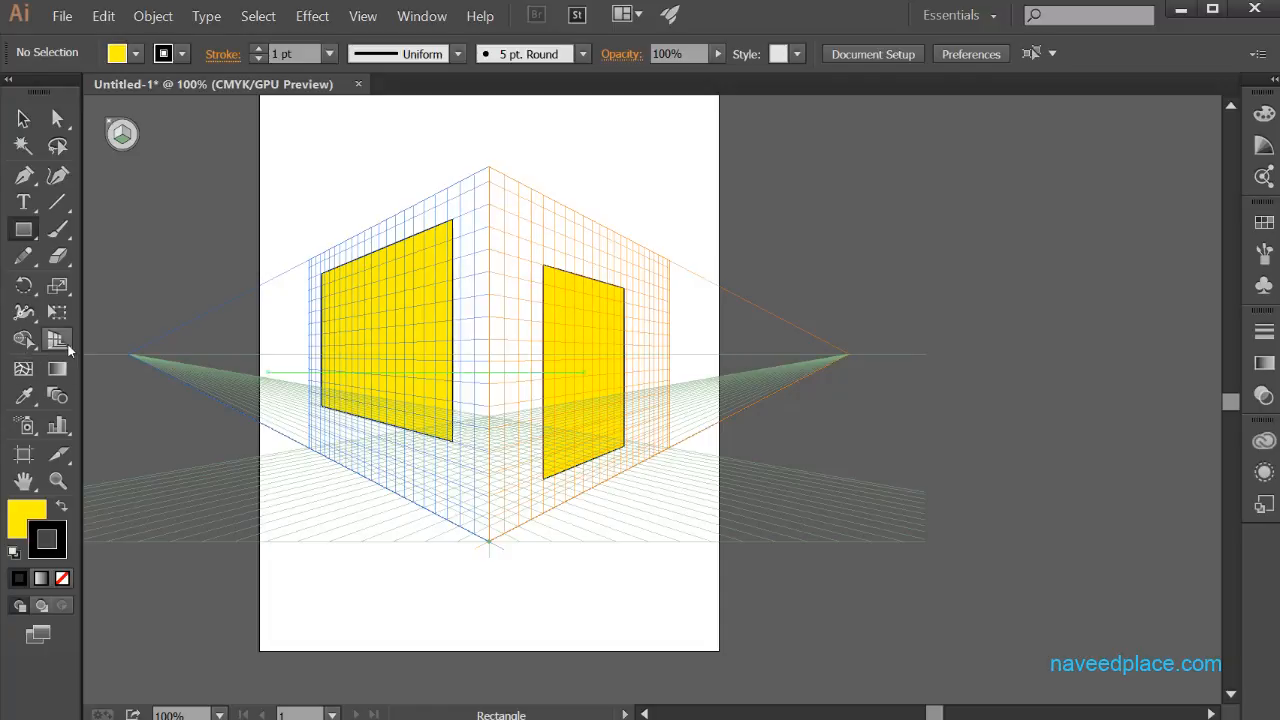
Step: Draw a larger yellow rectangle on the right grid plane so that it covers the existing one
{"action": "left_click", "coordinate": [57, 312]}
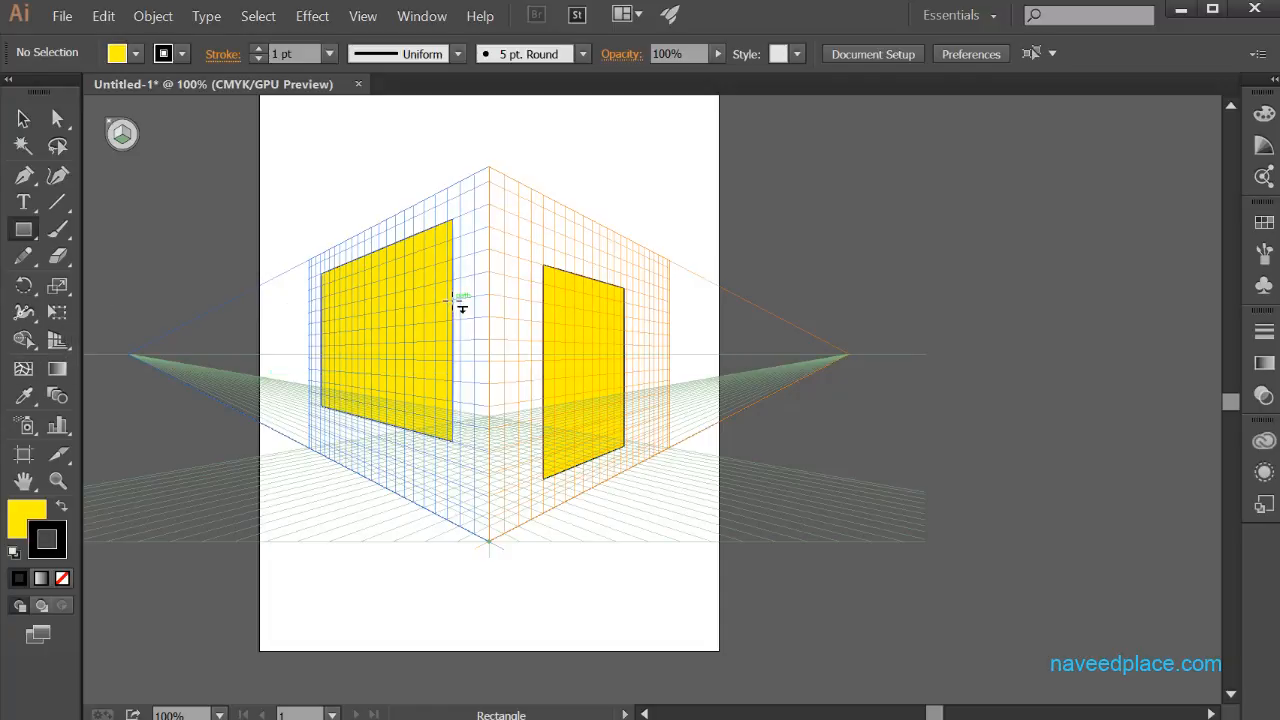
{"action": "left_click", "coordinate": [57, 481]}
{"action": "left_click", "coordinate": [405, 437]}
{"action": "key", "text": "space"}
{"action": "left_click_drag", "start_coordinate": [713, 407], "coordinate": [440, 515]}
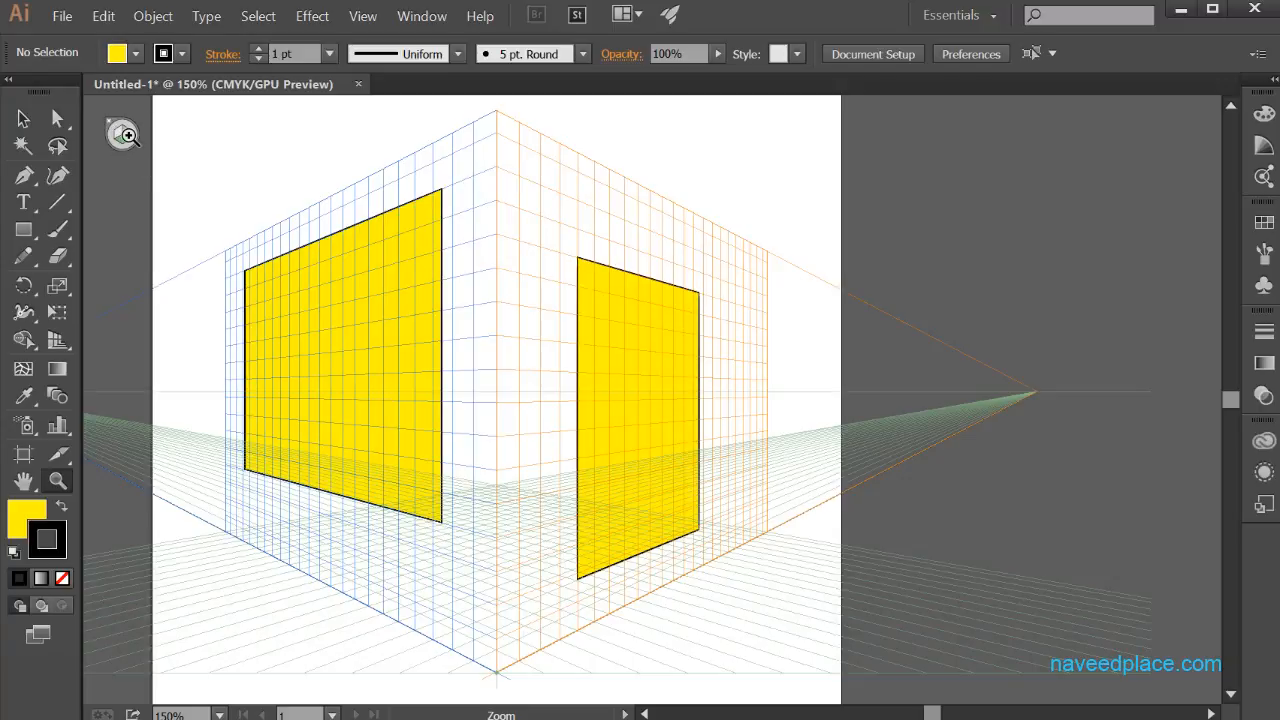
{"action": "left_click", "coordinate": [57, 340]}
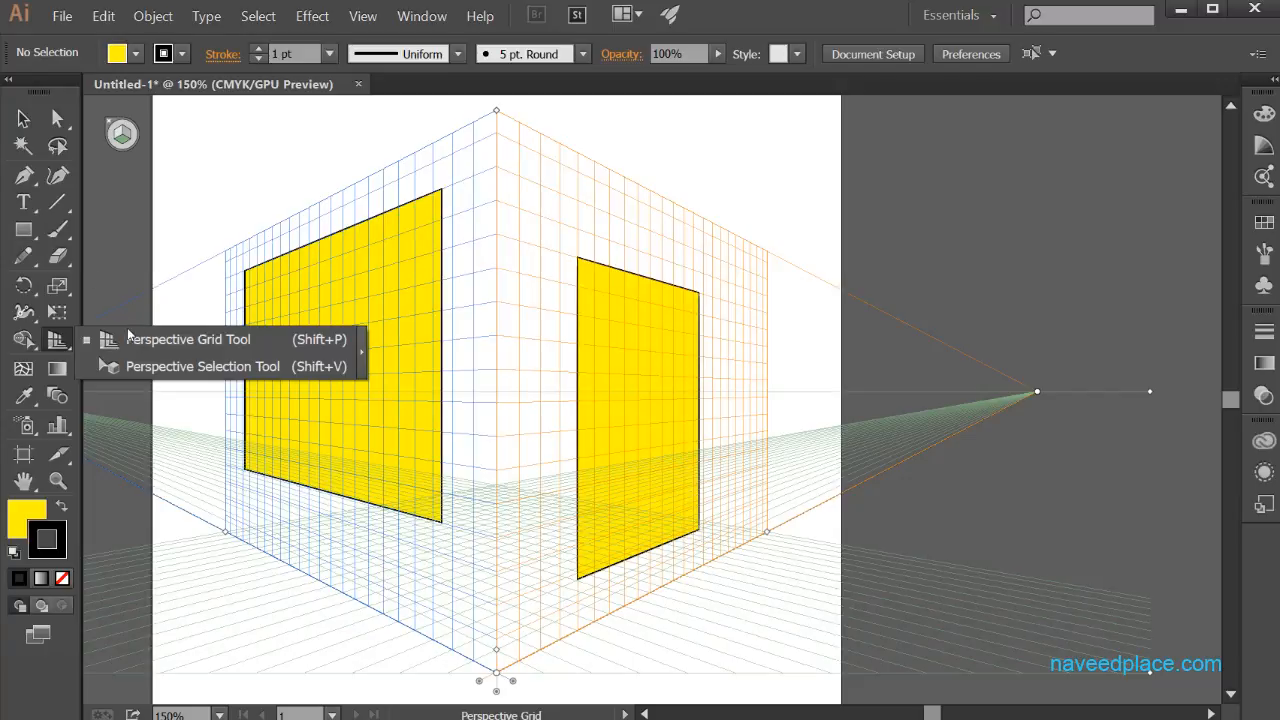
{"action": "left_click", "coordinate": [119, 142]}
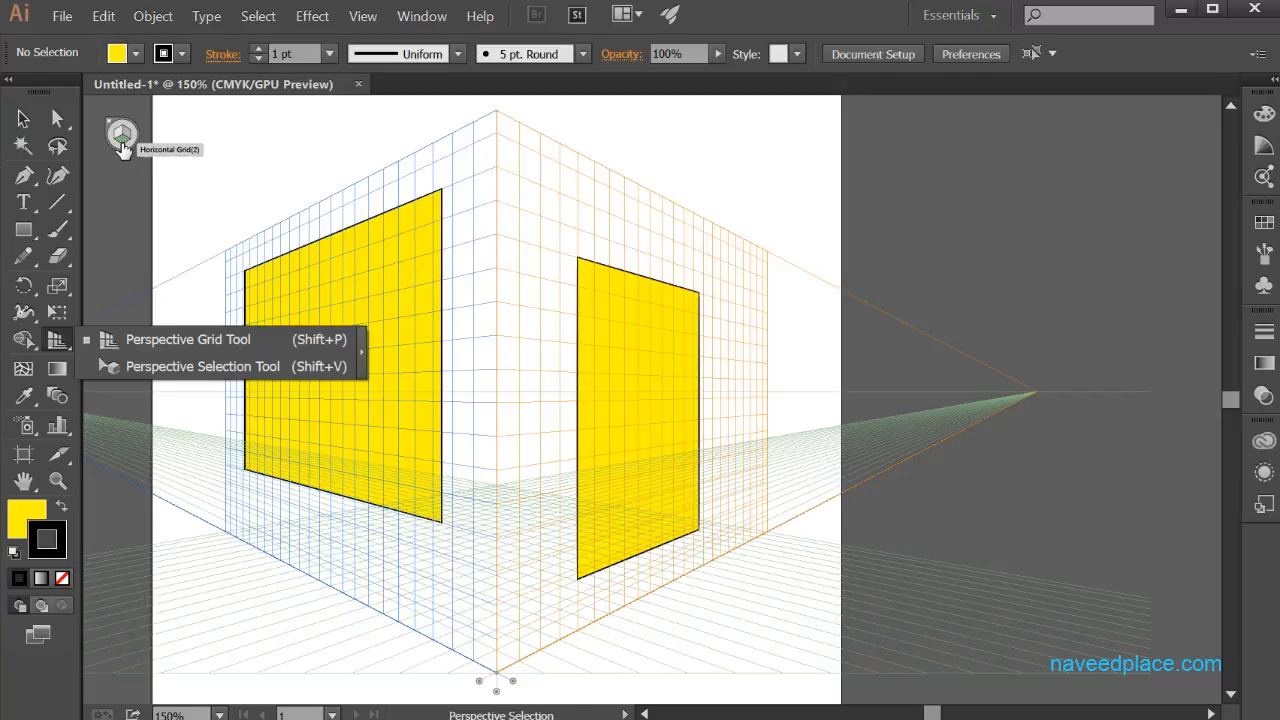
{"action": "left_click", "coordinate": [123, 137]}
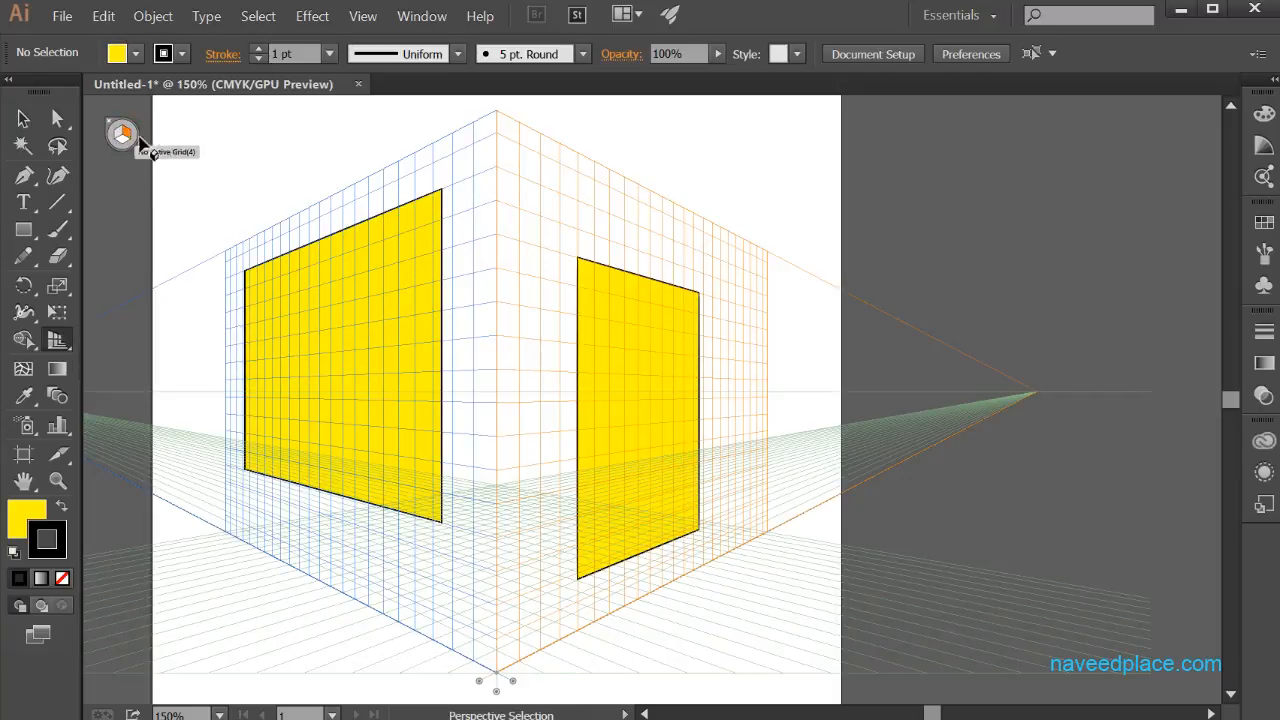
{"action": "key", "text": "shift+p"}
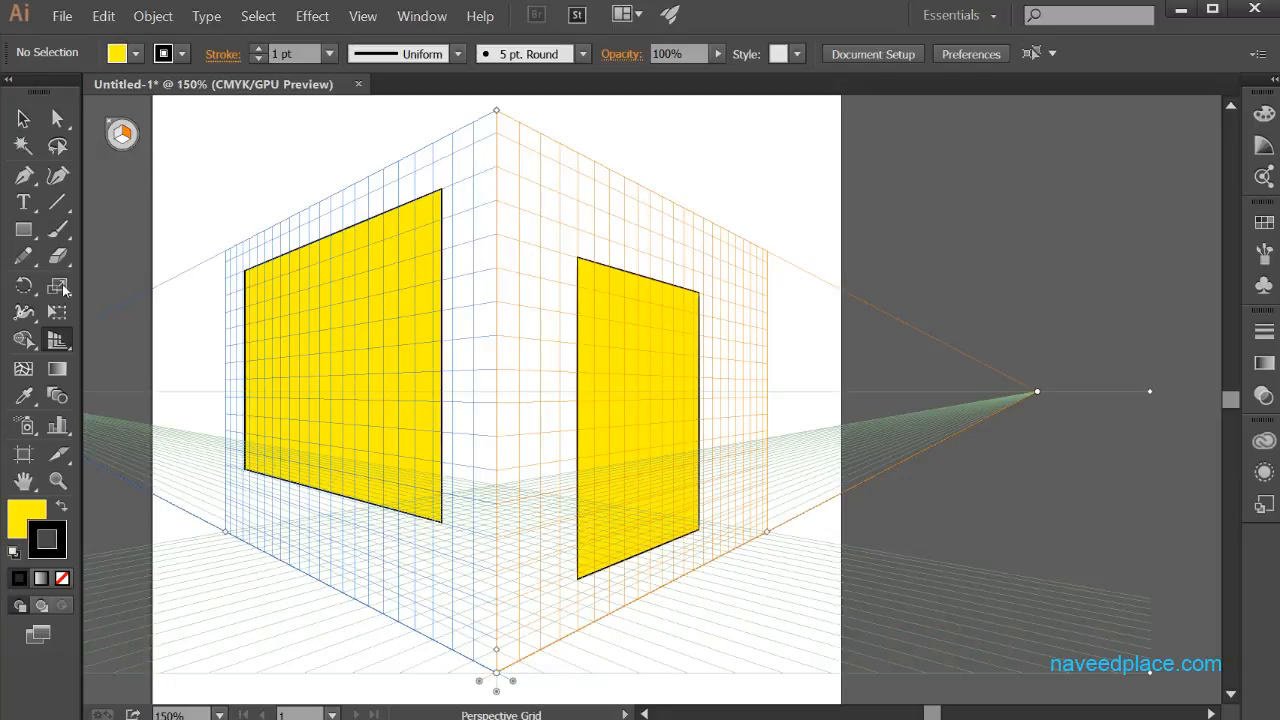
{"action": "left_click", "coordinate": [24, 238]}
{"action": "left_click", "coordinate": [103, 227]}
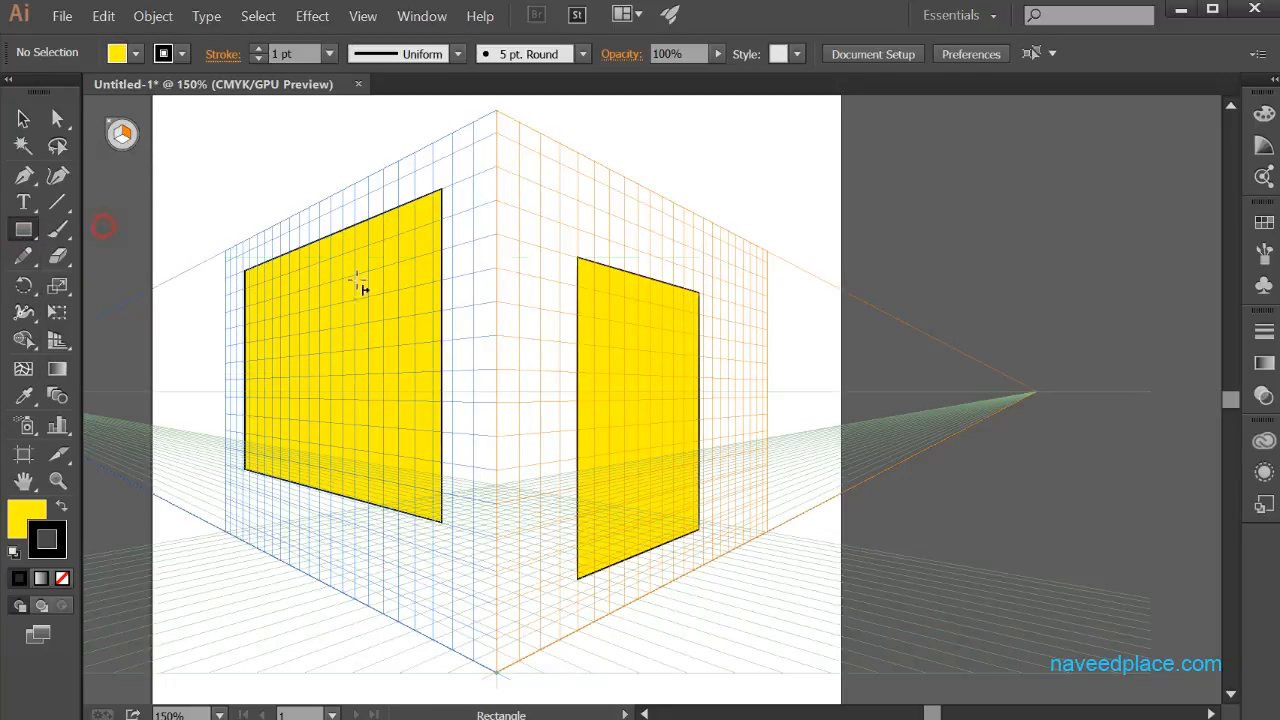
{"action": "left_click_drag", "start_coordinate": [518, 241], "coordinate": [715, 540]}
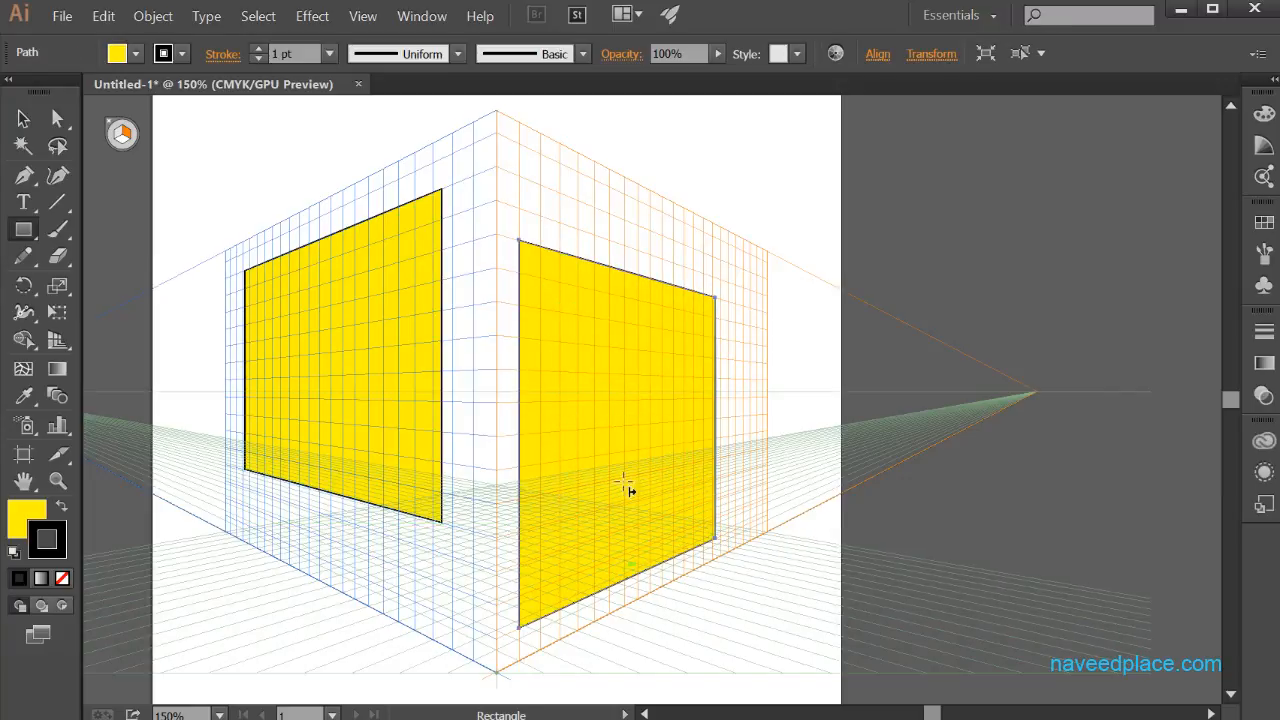
Step: Try drawing another rectangle over the existing one on the left grid plane
{"action": "key", "text": "shift+v"}
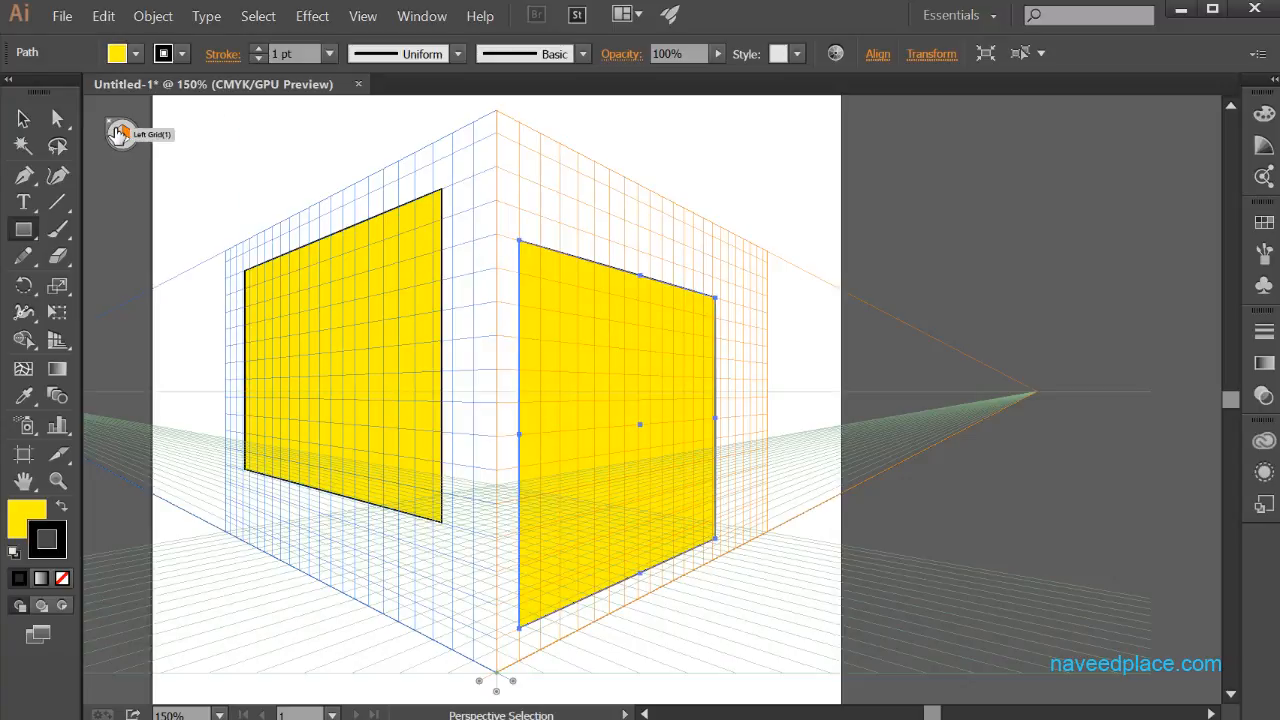
{"action": "left_click", "coordinate": [116, 133]}
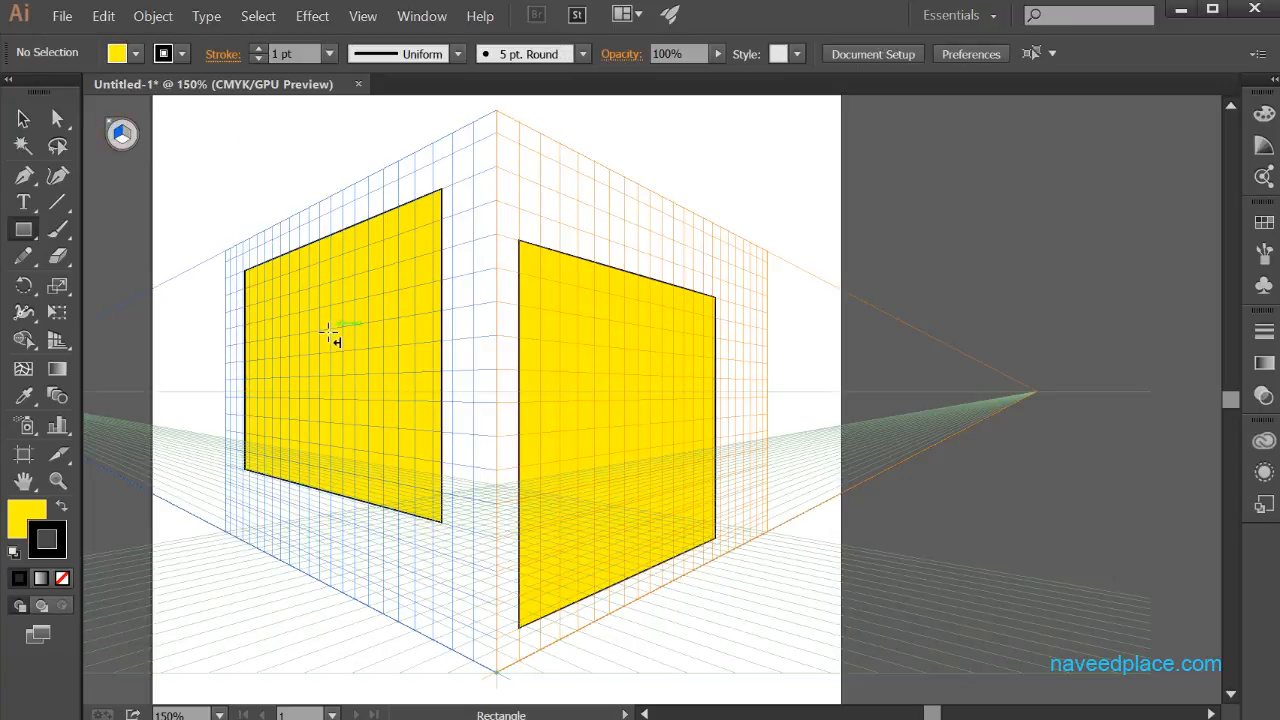
{"action": "left_click_drag", "start_coordinate": [264, 268], "coordinate": [494, 518]}
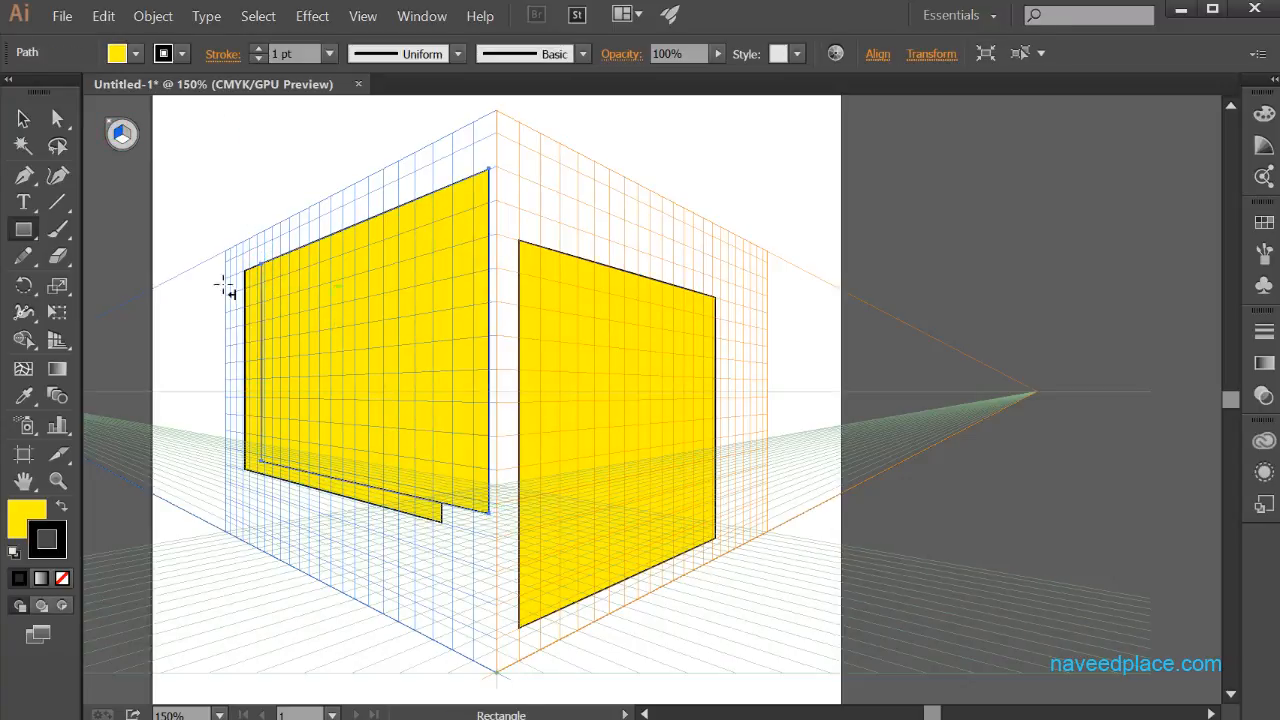
{"action": "key", "text": "ctrl+z"}
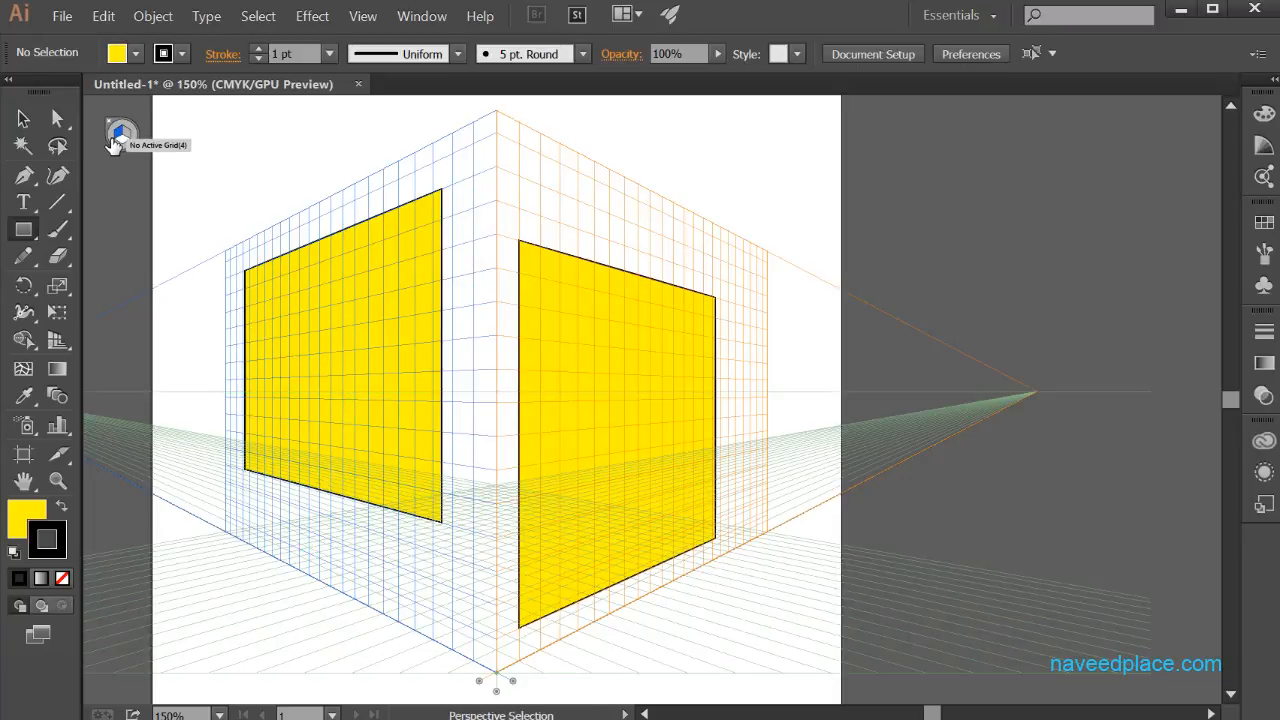
Step: Draw a yellow rectangle on the horizontal grid plane above the two wall rectangles, like a roof
{"action": "left_click", "coordinate": [117, 143]}
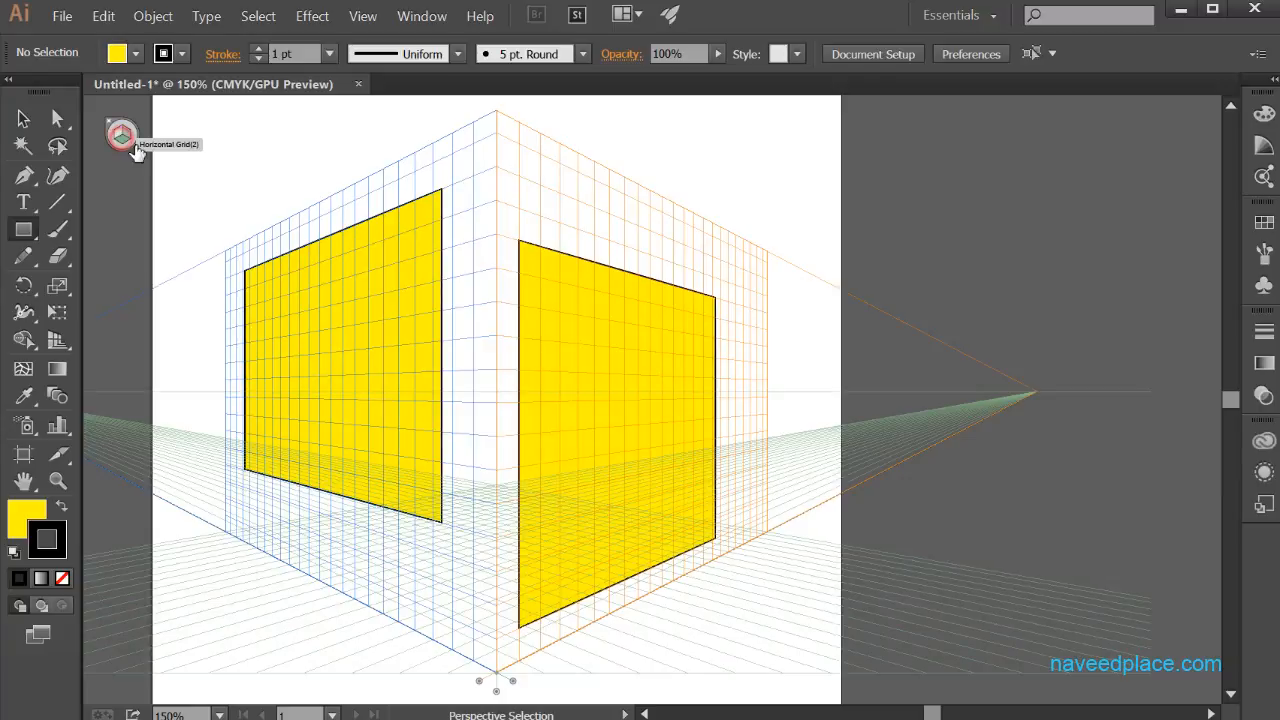
{"action": "left_click_drag", "start_coordinate": [380, 176], "coordinate": [758, 220]}
{"action": "key", "text": "shift+v"}
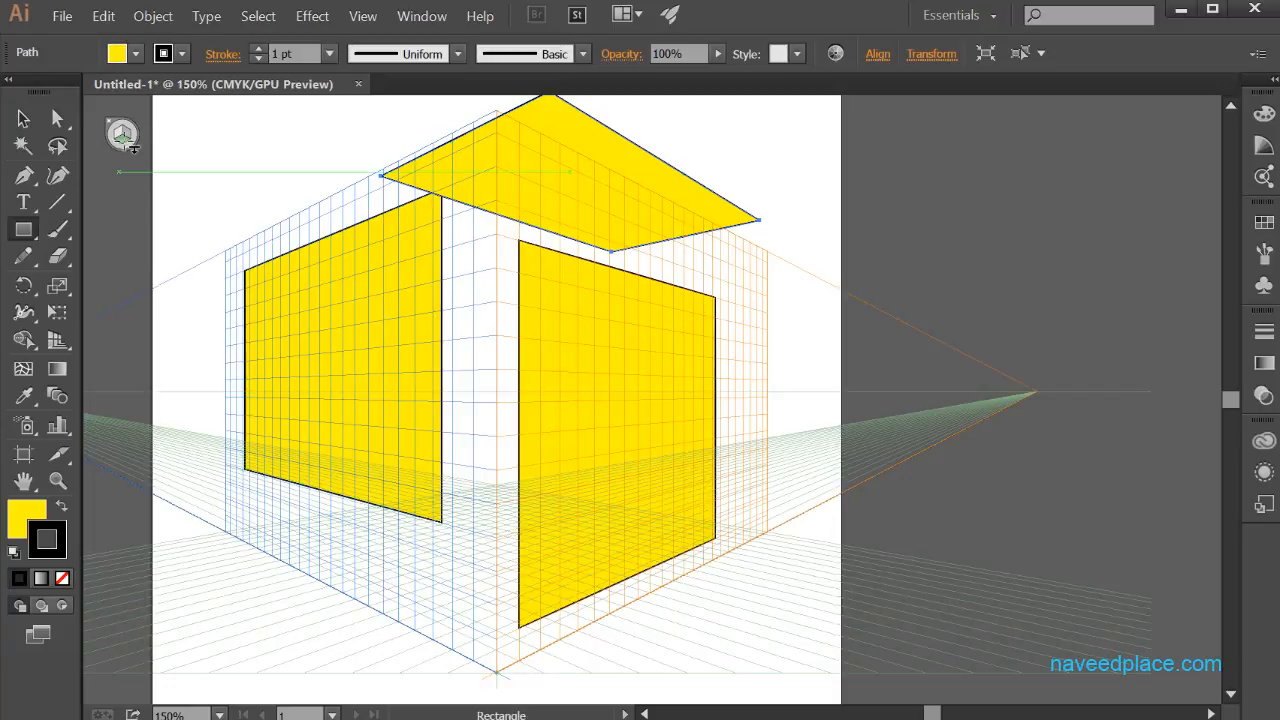
{"action": "left_click", "coordinate": [122, 136]}
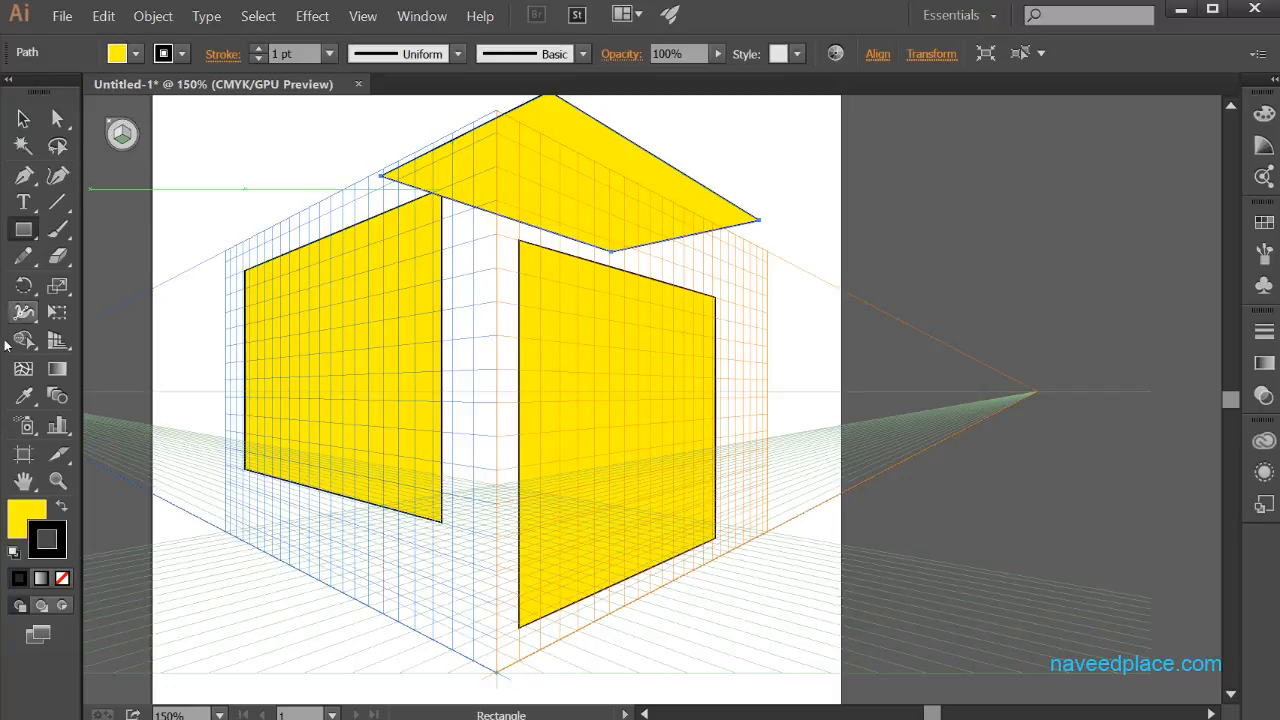
{"action": "left_click", "coordinate": [24, 231]}
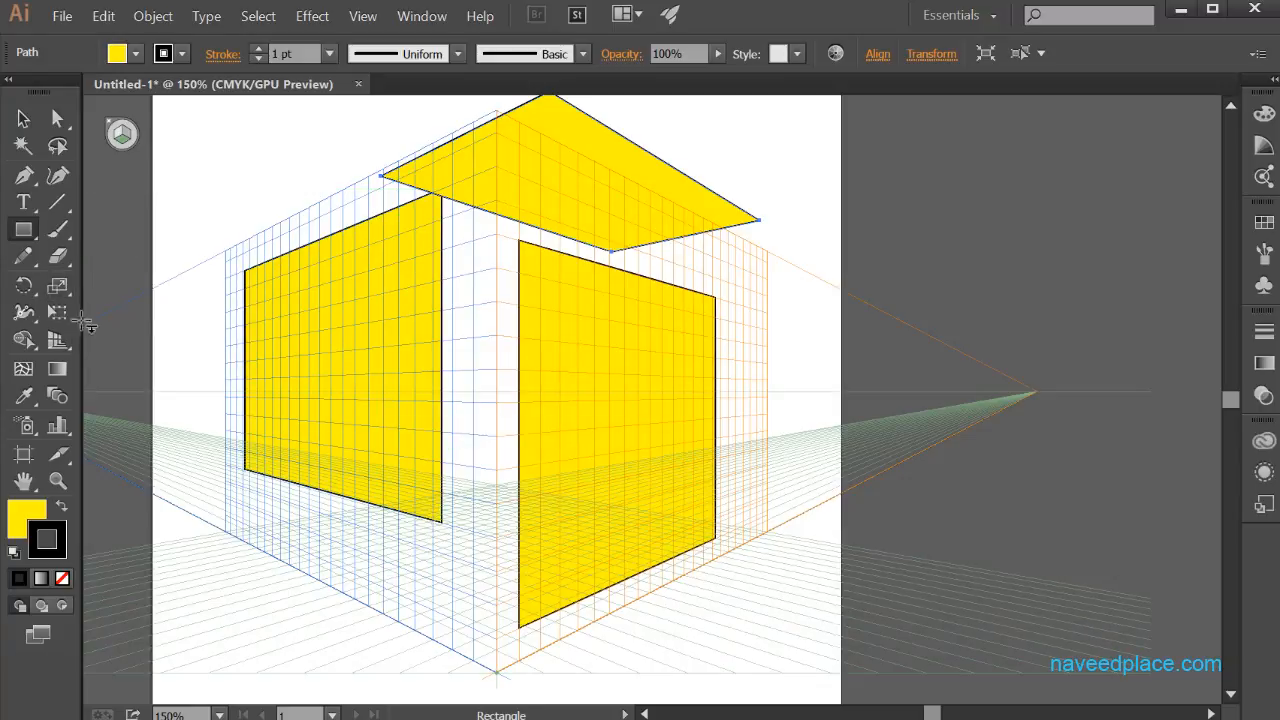
Step: Move the right grid plane outward, away from the grid's central corner, with the Perspective Selection tool
{"action": "left_click", "coordinate": [57, 340]}
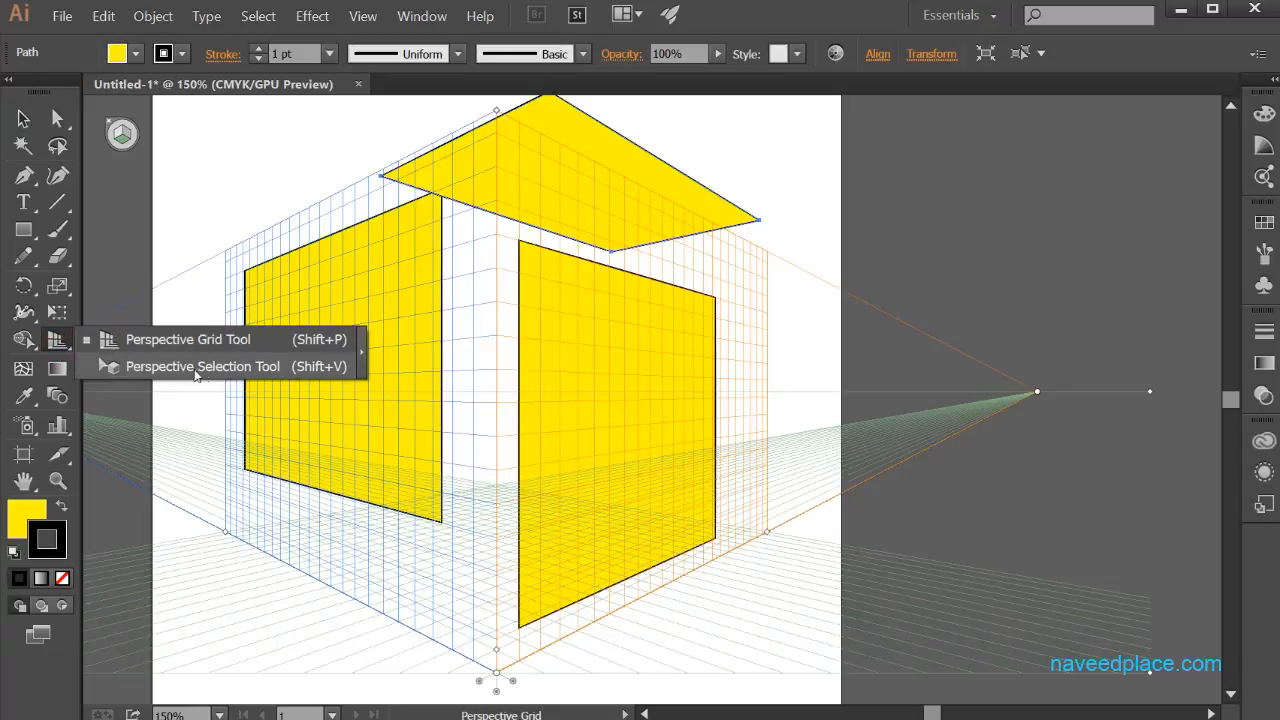
{"action": "left_click", "coordinate": [232, 368]}
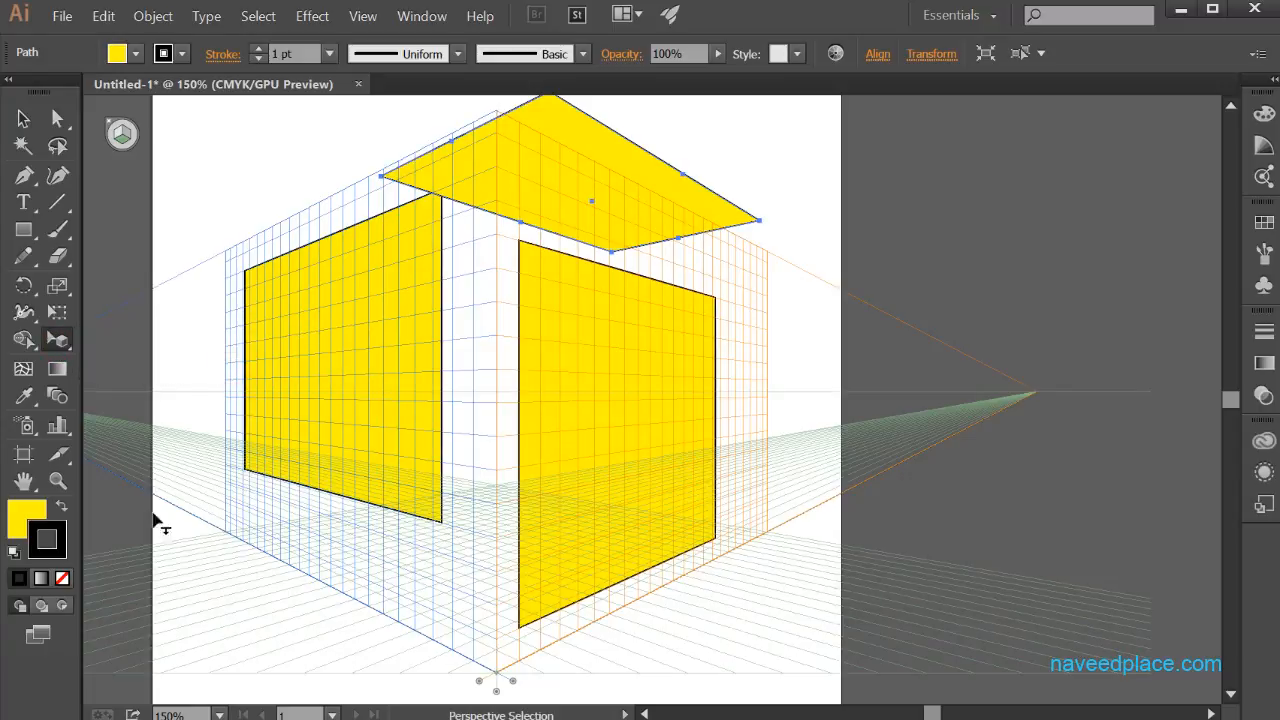
{"action": "left_click", "coordinate": [57, 481]}
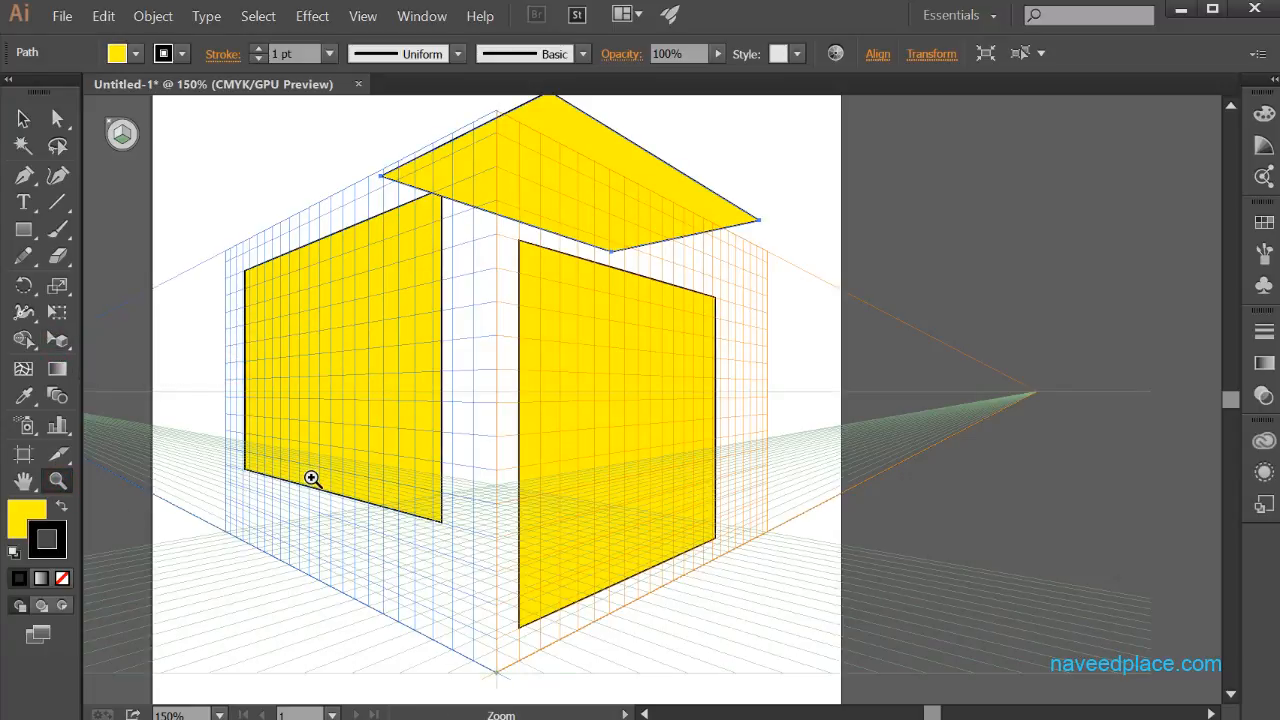
{"action": "left_click", "coordinate": [311, 478], "text": "alt"}
{"action": "left_click_drag", "start_coordinate": [722, 477], "coordinate": [457, 487]}
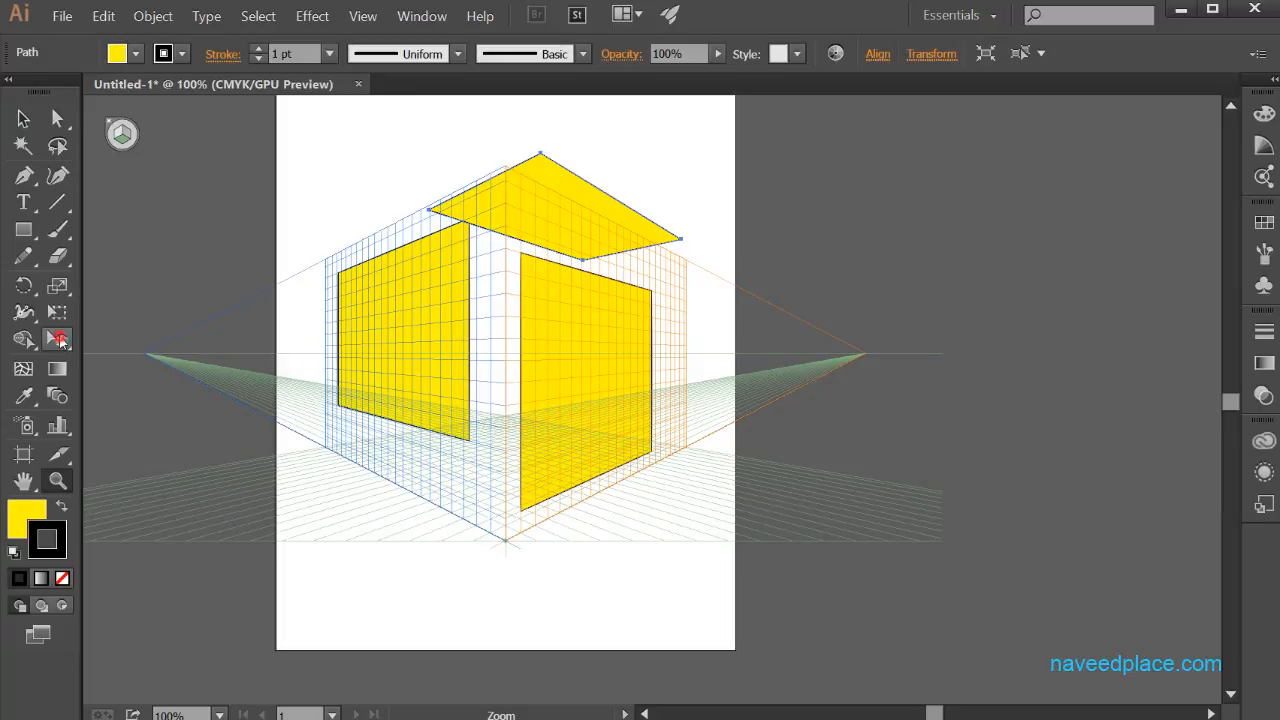
{"action": "left_click_drag", "start_coordinate": [58, 340], "coordinate": [100, 363]}
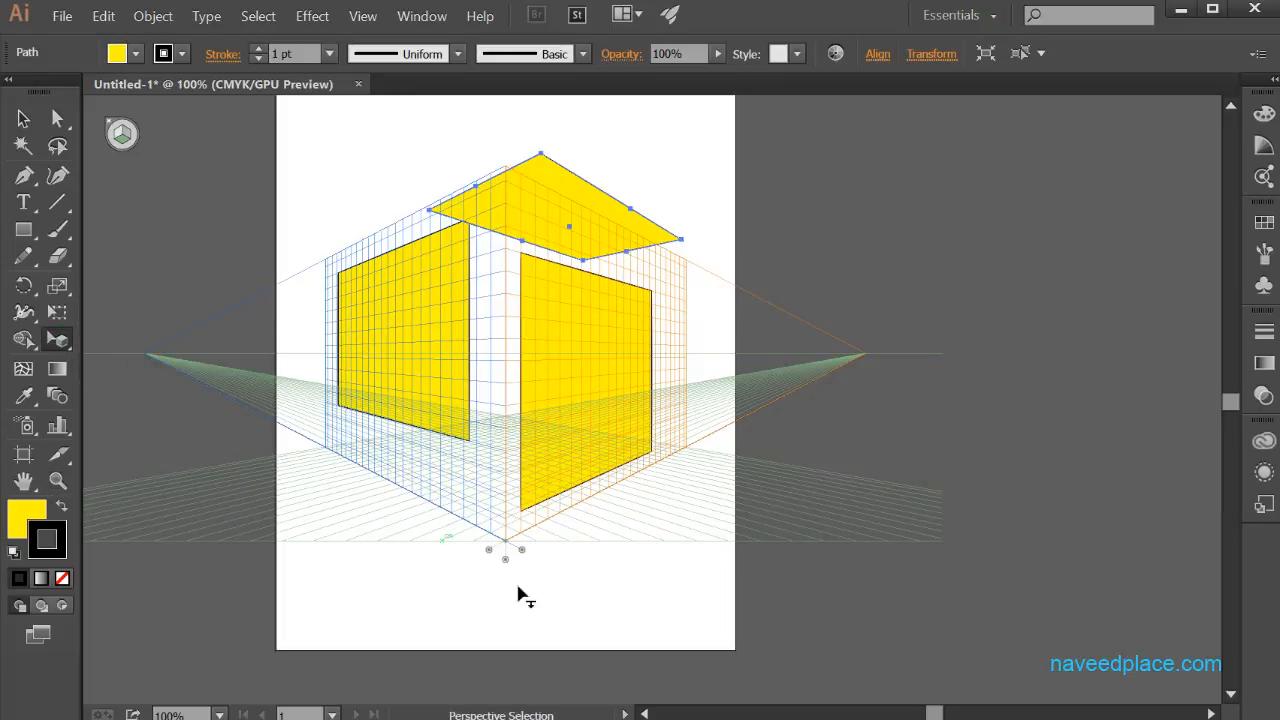
{"action": "left_click", "coordinate": [58, 481]}
{"action": "left_click_drag", "start_coordinate": [443, 541], "coordinate": [686, 533]}
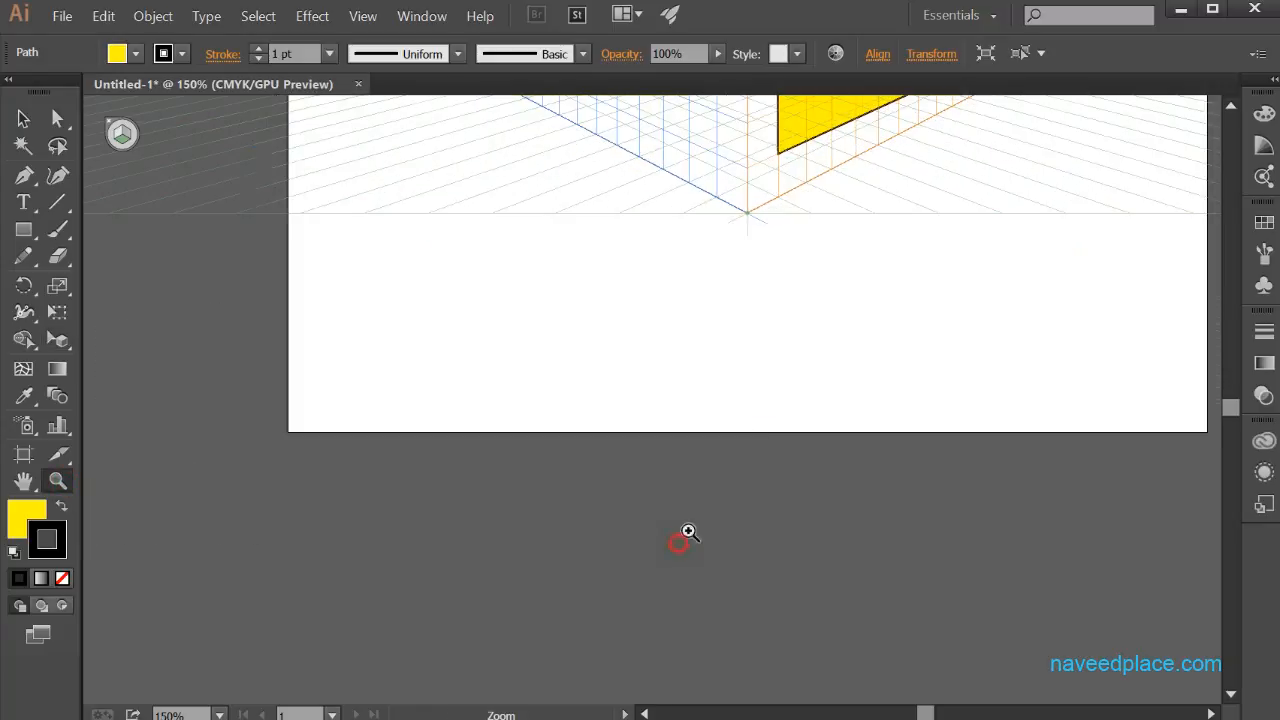
{"action": "left_click", "coordinate": [680, 260]}
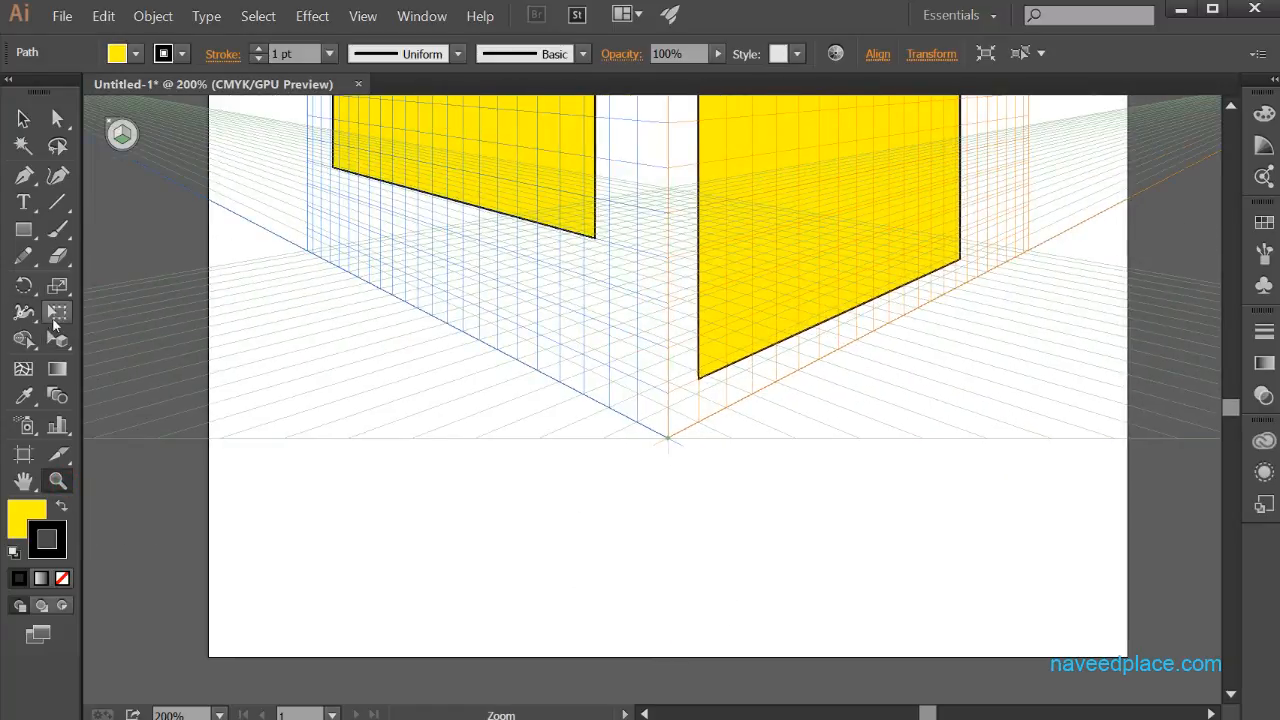
{"action": "left_click_drag", "start_coordinate": [58, 340], "coordinate": [100, 363]}
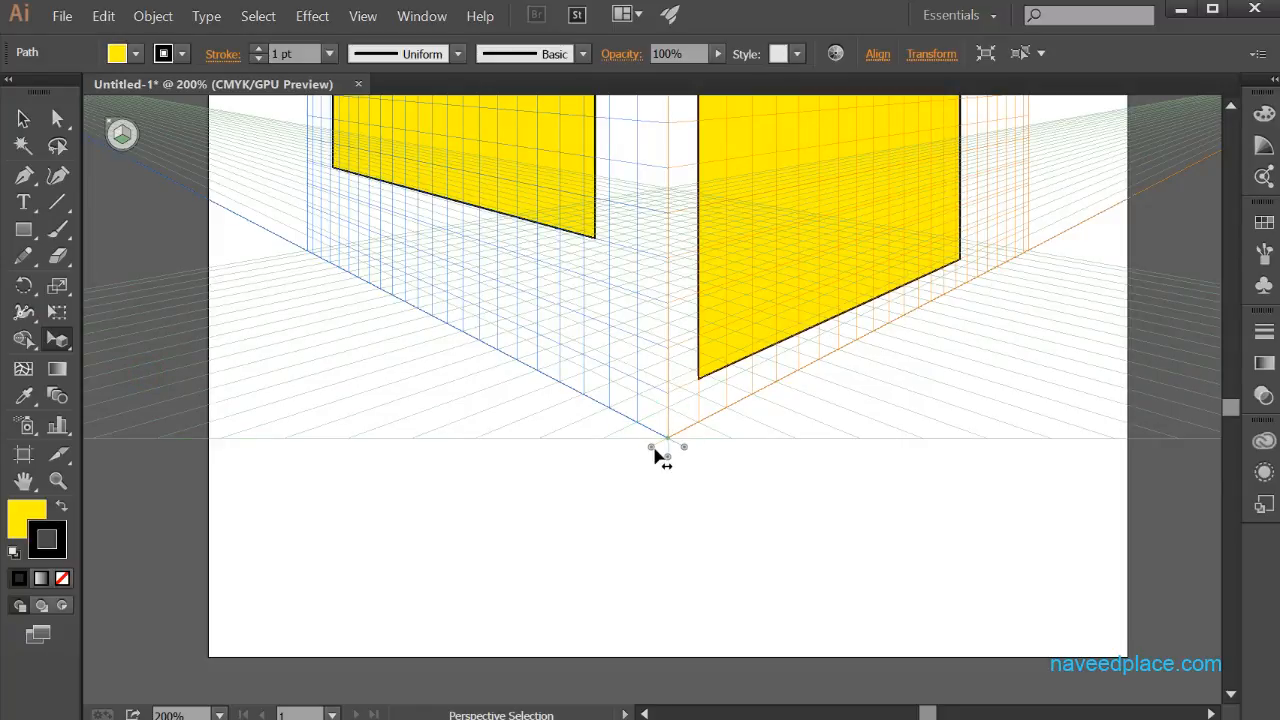
{"action": "left_click_drag", "start_coordinate": [650, 448], "coordinate": [965, 472]}
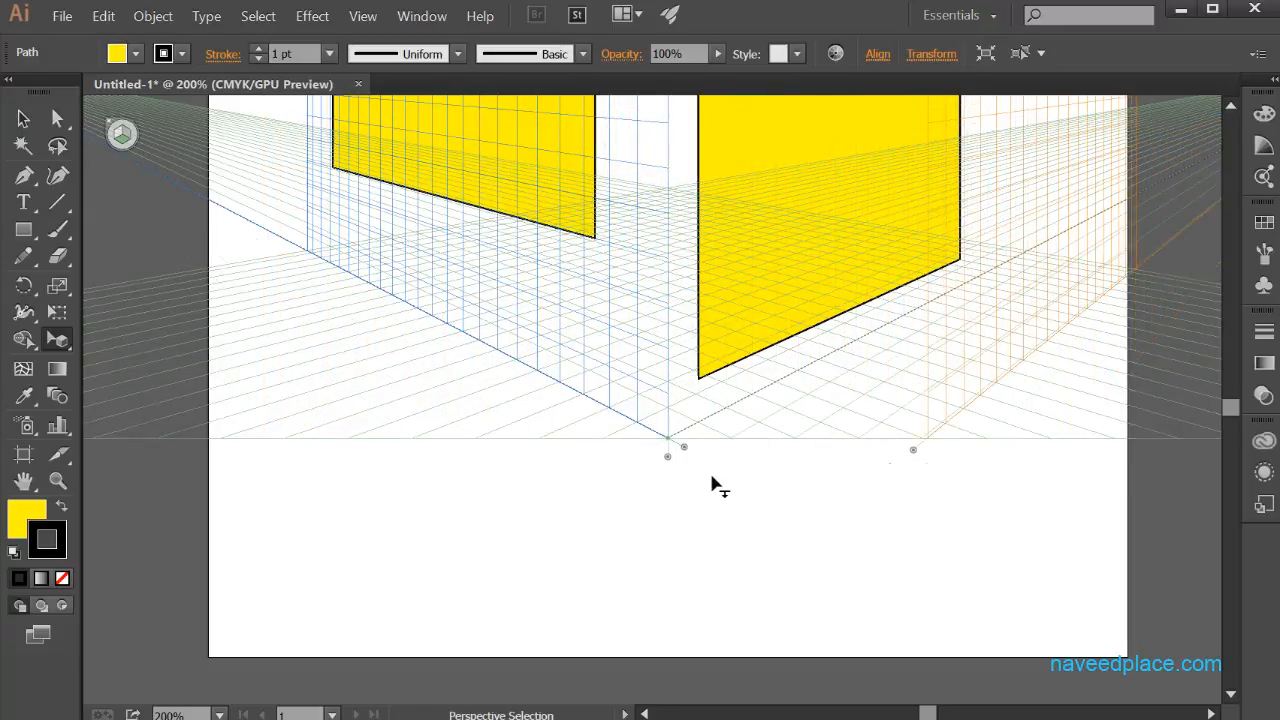
Step: Move the left grid plane outward from the central corner and lower the horizontal grid plane slightly
{"action": "left_click_drag", "start_coordinate": [668, 452], "coordinate": [560, 496]}
{"action": "left_click", "coordinate": [57, 482]}
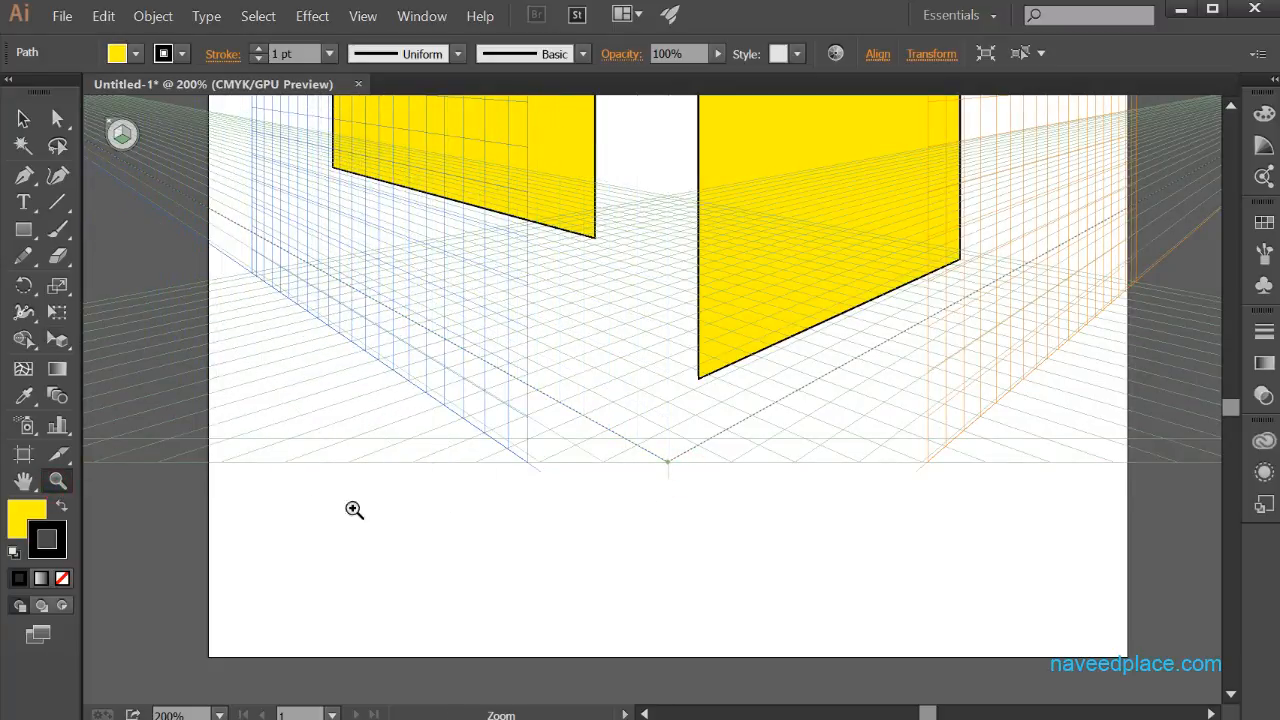
{"action": "left_click", "coordinate": [389, 517], "text": "alt"}
{"action": "left_click_drag", "start_coordinate": [786, 396], "coordinate": [408, 697]}
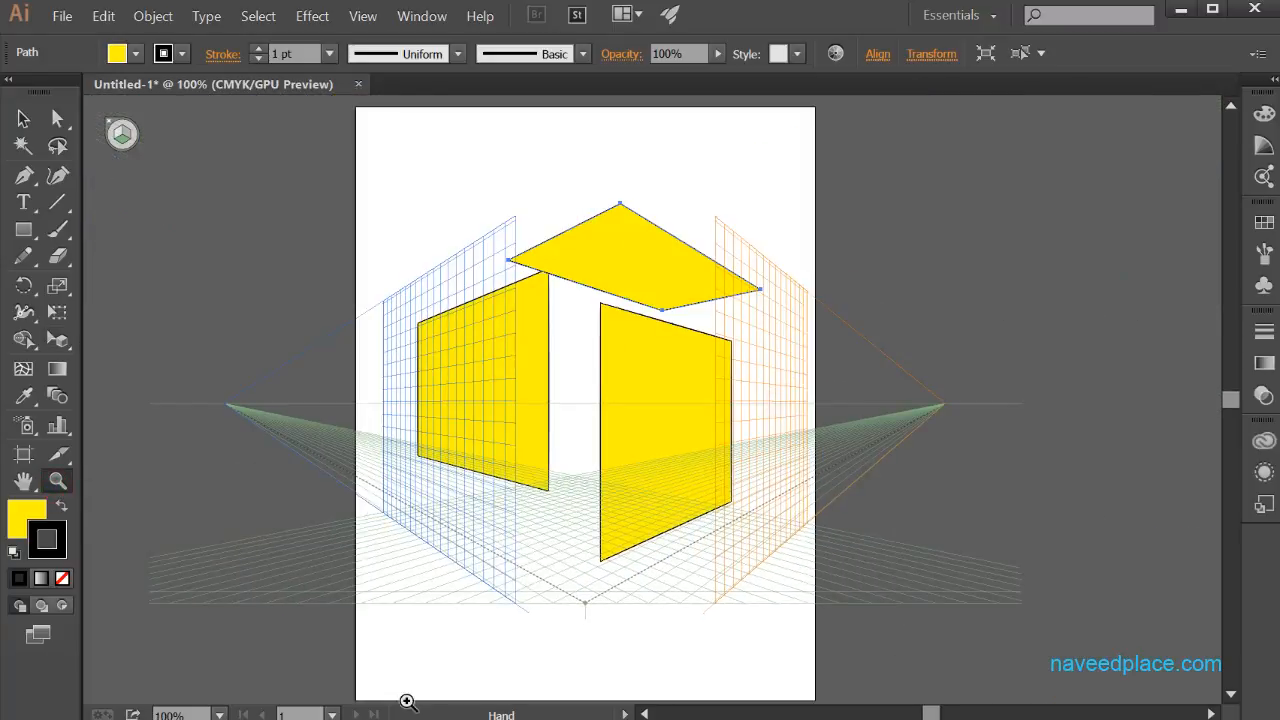
Step: Move the left grid plane far outward with the Perspective Selection tool and bring it back beside the left rectangle
{"action": "left_click_drag", "start_coordinate": [586, 407], "coordinate": [587, 346]}
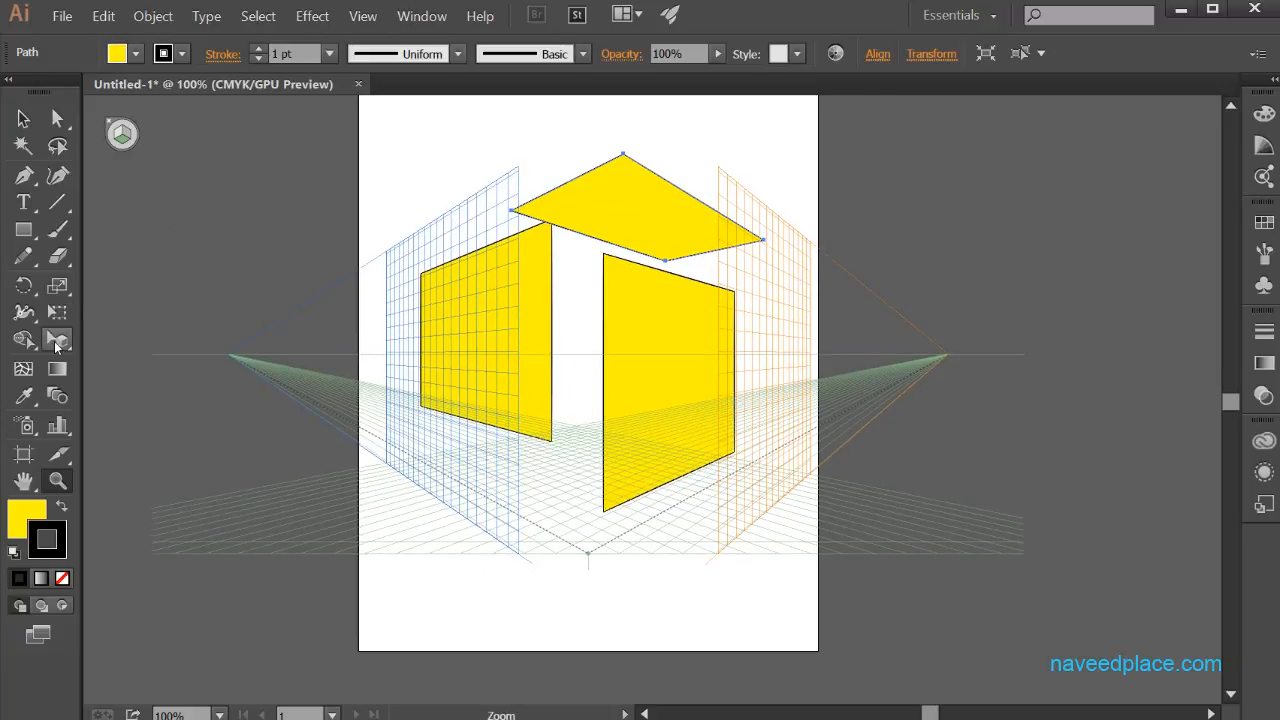
{"action": "left_click_drag", "start_coordinate": [57, 340], "coordinate": [158, 375]}
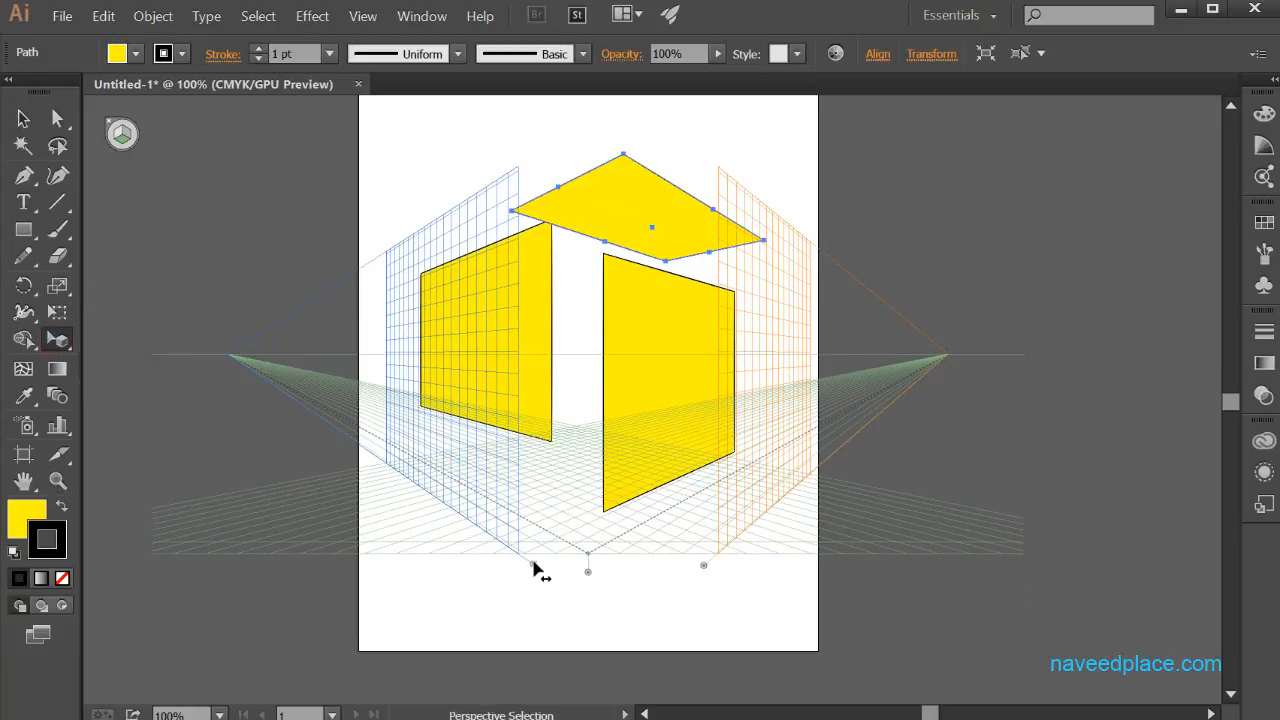
{"action": "left_click_drag", "start_coordinate": [533, 568], "coordinate": [190, 565]}
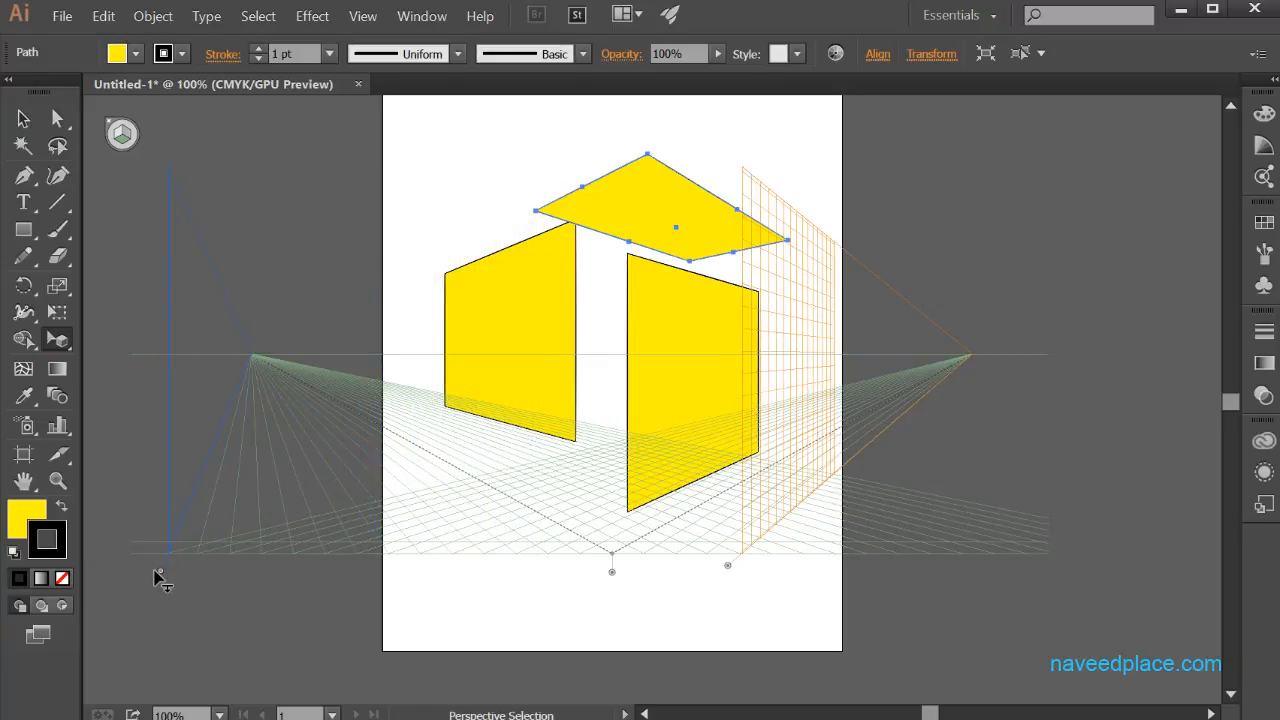
{"action": "left_click_drag", "start_coordinate": [161, 573], "coordinate": [517, 575]}
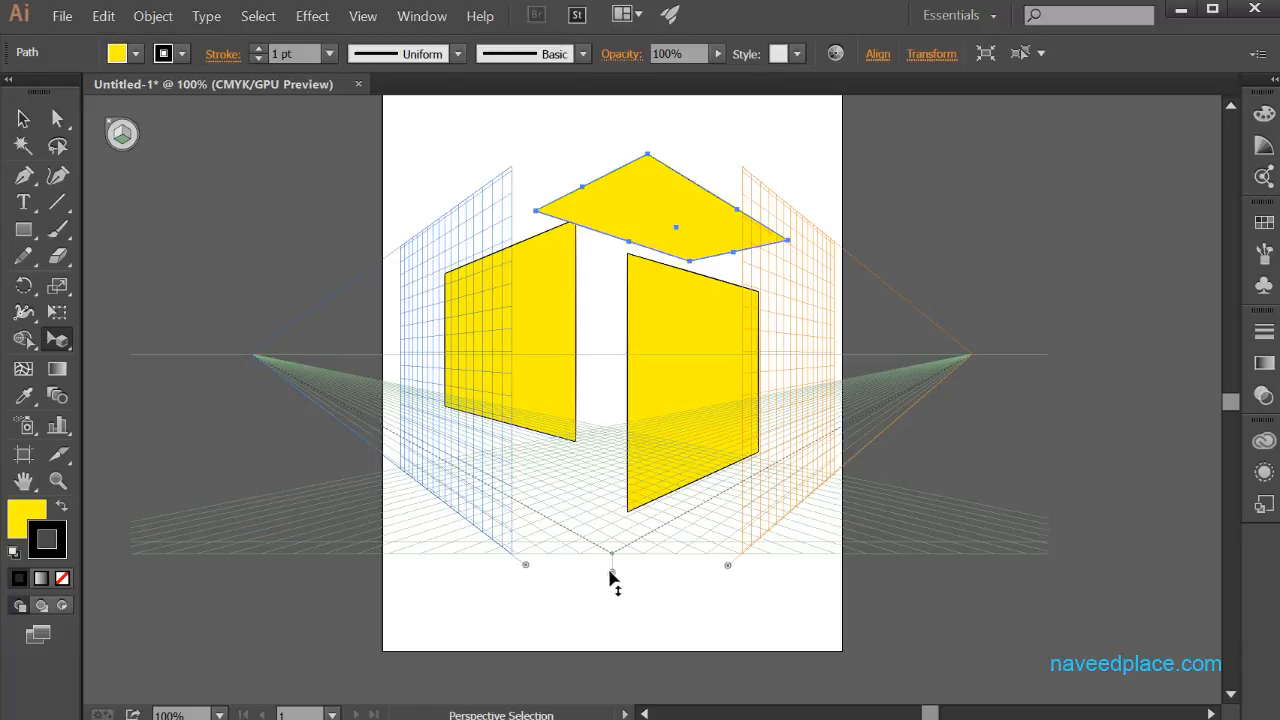
Step: Raise the horizontal grid plane slightly and move the right grid plane inward toward the central corner
{"action": "left_click_drag", "start_coordinate": [612, 578], "coordinate": [585, 535]}
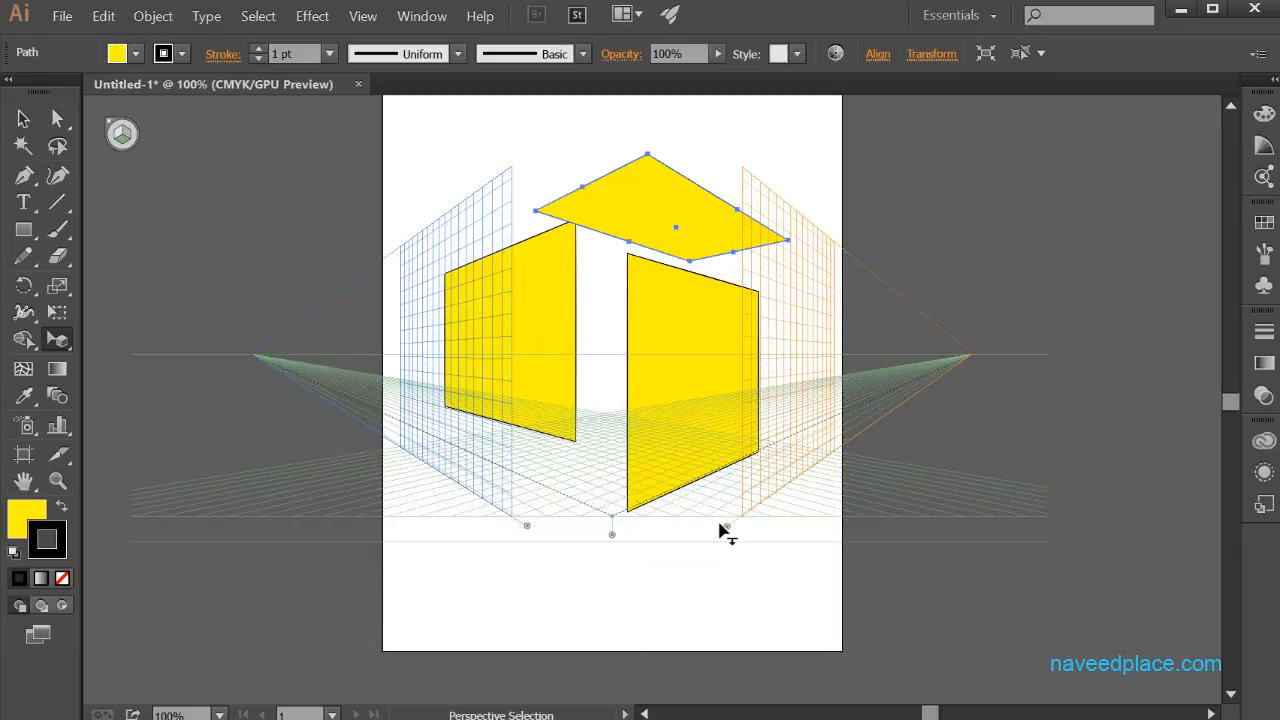
{"action": "left_click_drag", "start_coordinate": [720, 528], "coordinate": [638, 524]}
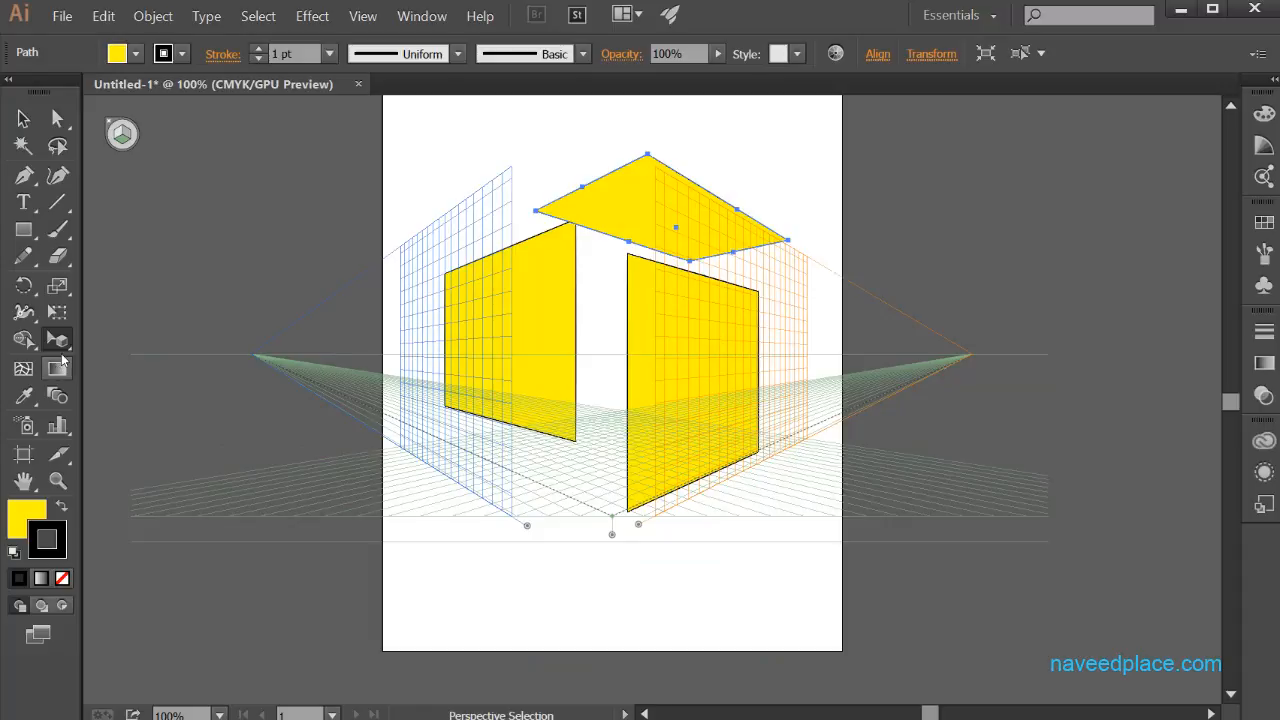
{"action": "left_click", "coordinate": [57, 340]}
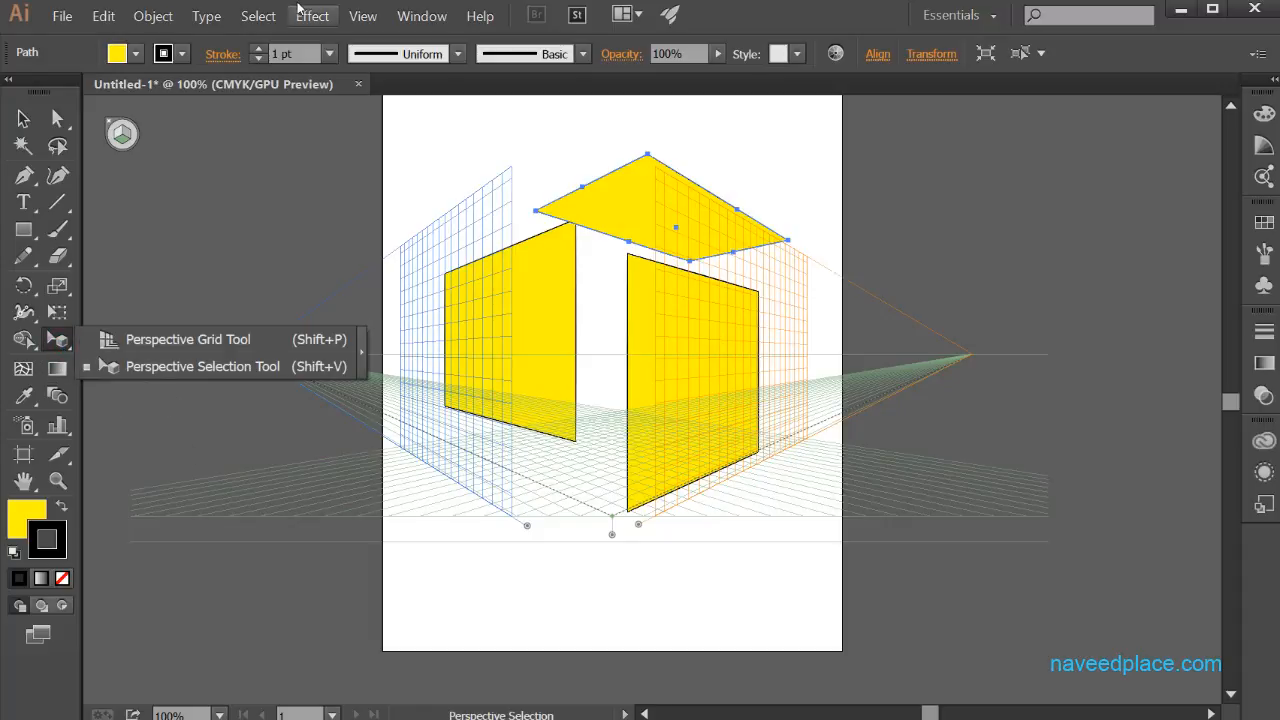
Step: Open the Define Perspective Grid settings and view the option for saving the grid as a named preset, without saving one
{"action": "left_click", "coordinate": [364, 20]}
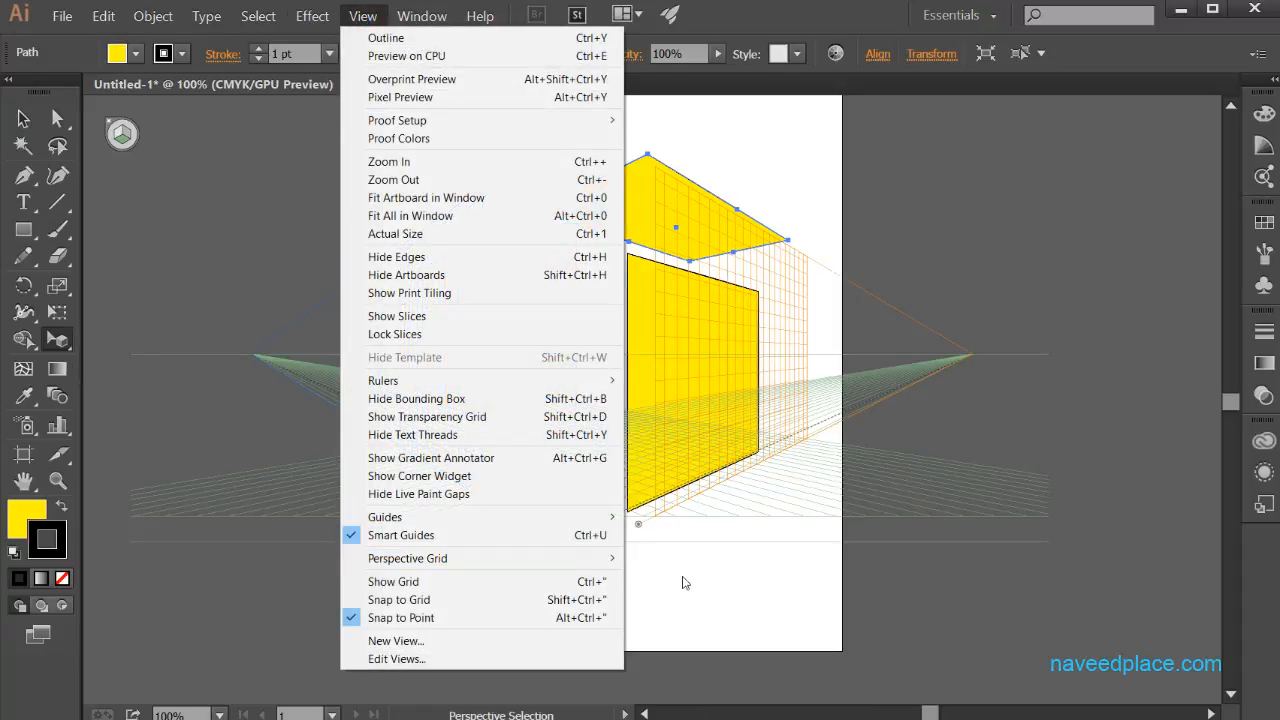
{"action": "mouse_move", "coordinate": [618, 563]}
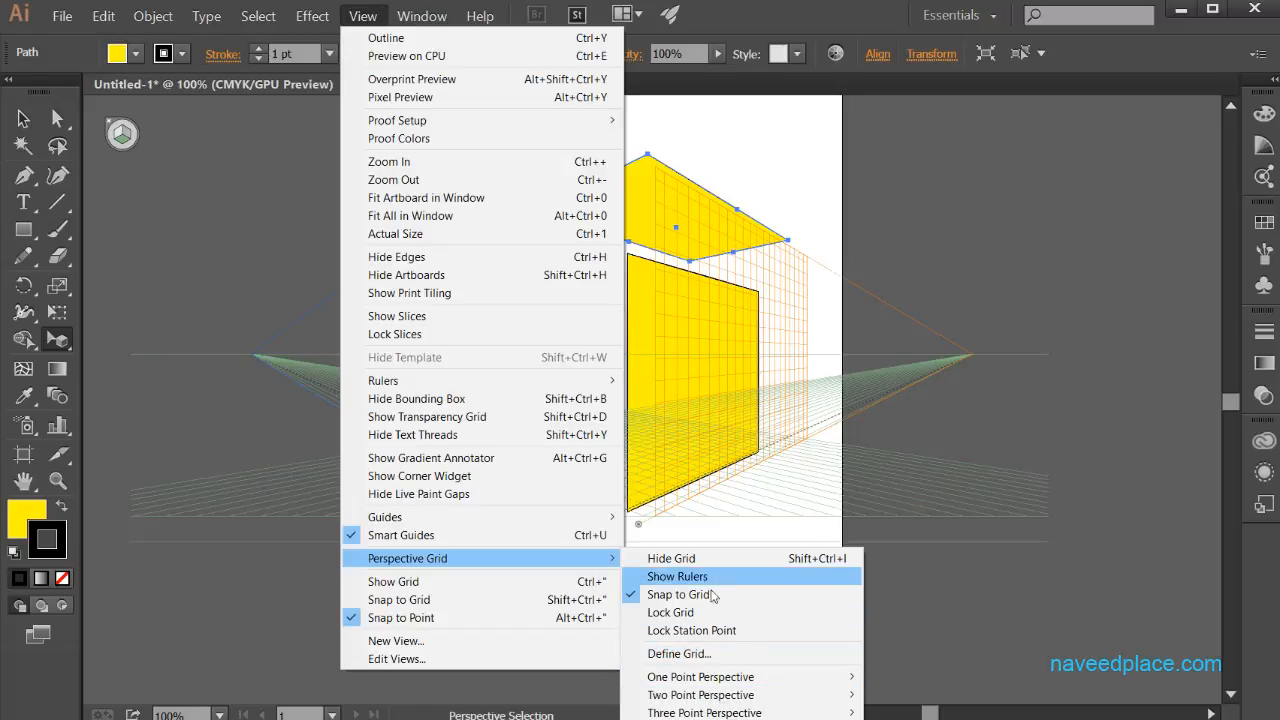
{"action": "left_click", "coordinate": [677, 654]}
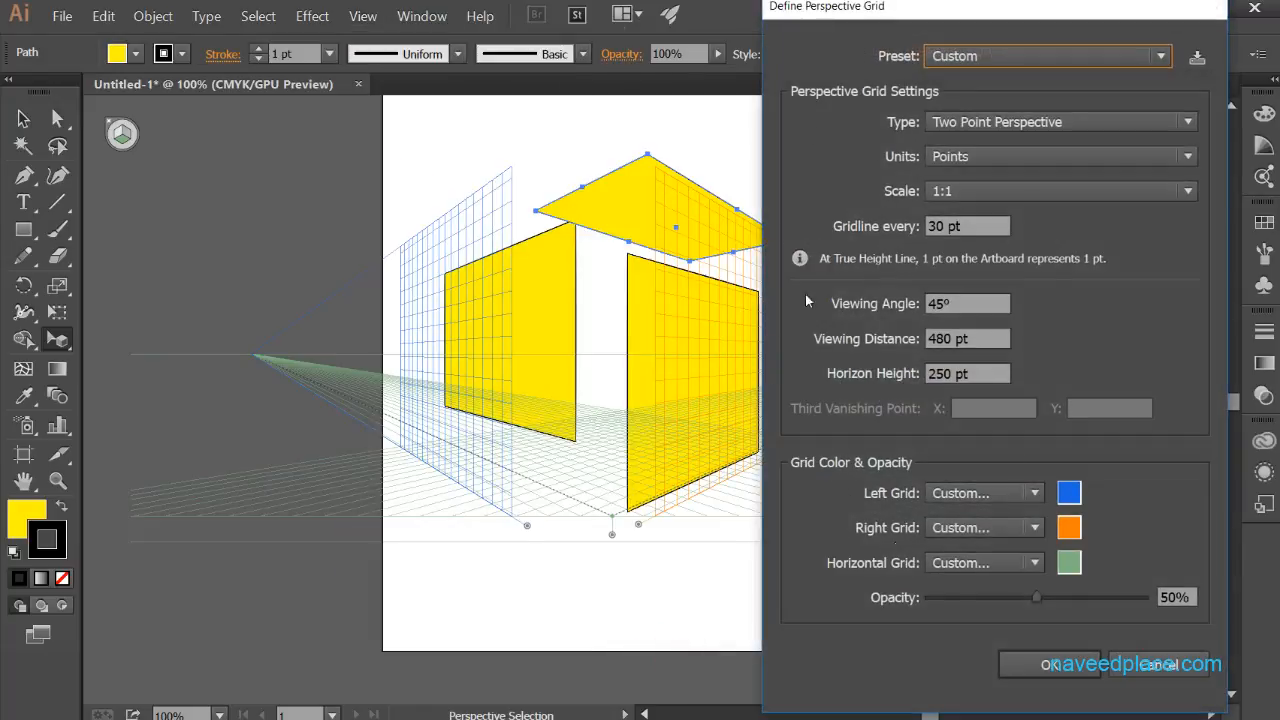
{"action": "left_click_drag", "start_coordinate": [971, 4], "coordinate": [997, 5]}
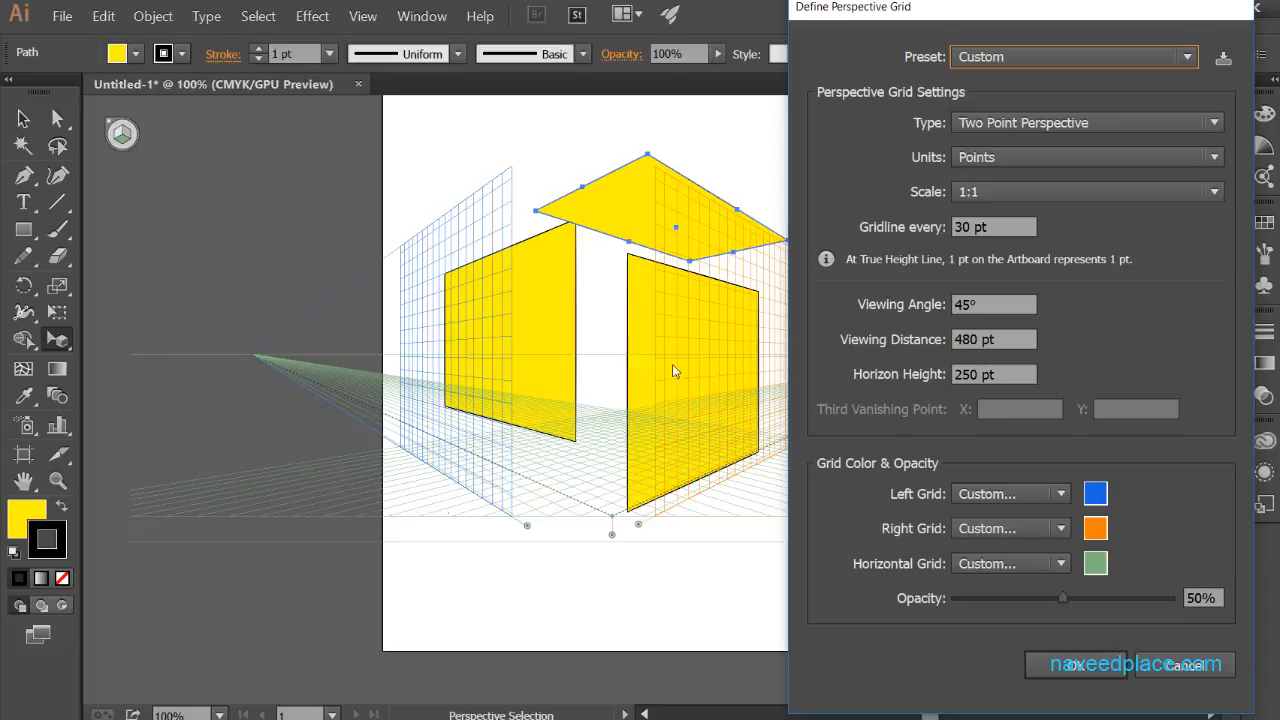
{"action": "left_click", "coordinate": [1222, 58]}
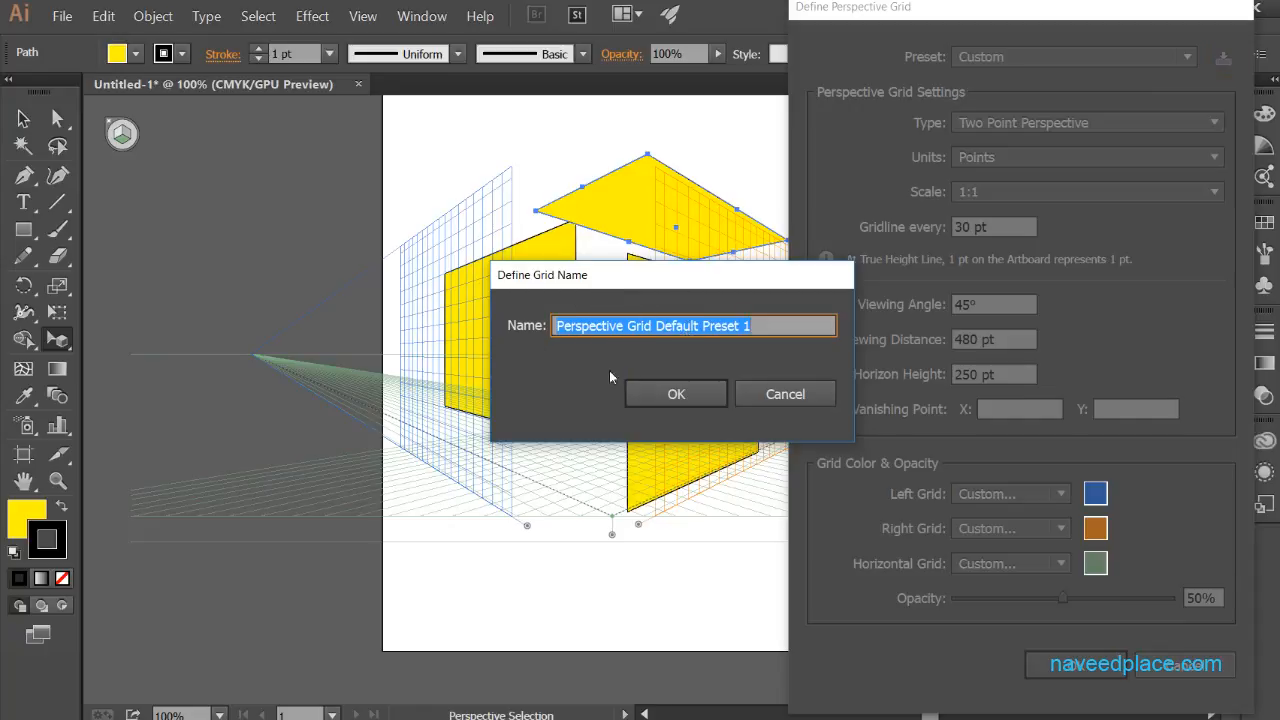
{"action": "left_click", "coordinate": [745, 395]}
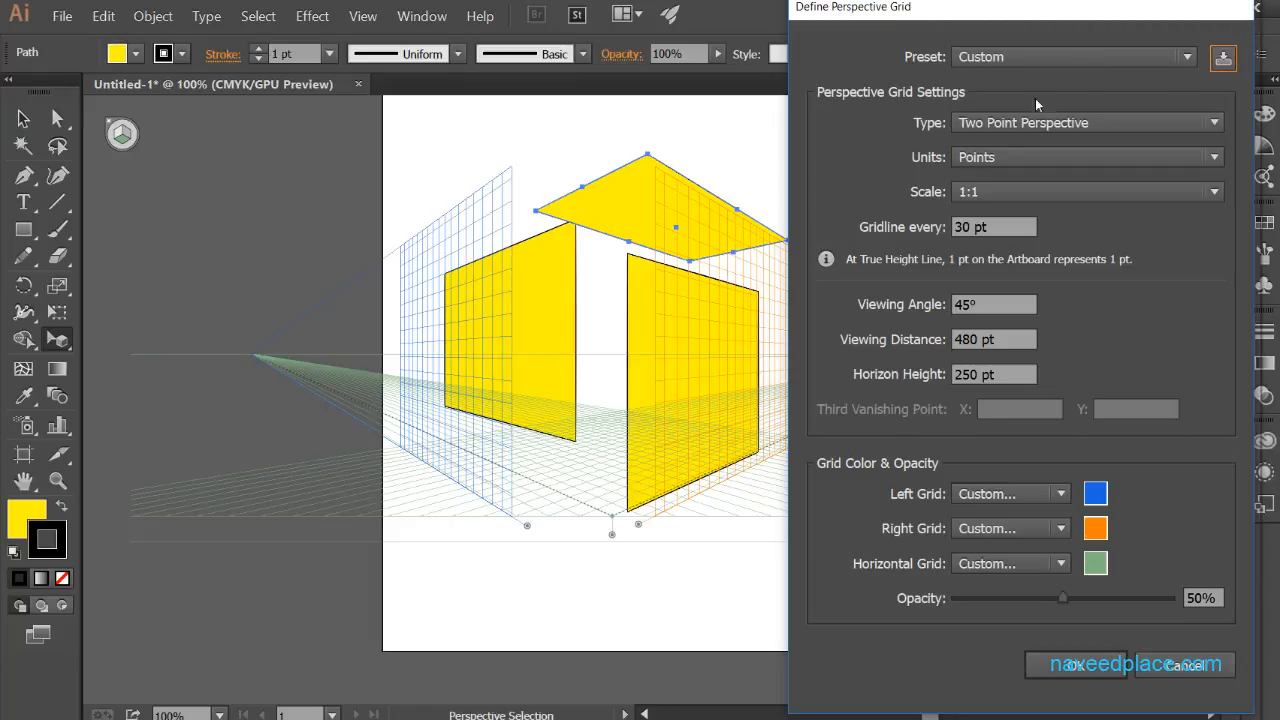
Step: Change the perspective grid type to One Point Perspective and apply it
{"action": "left_click", "coordinate": [1010, 122]}
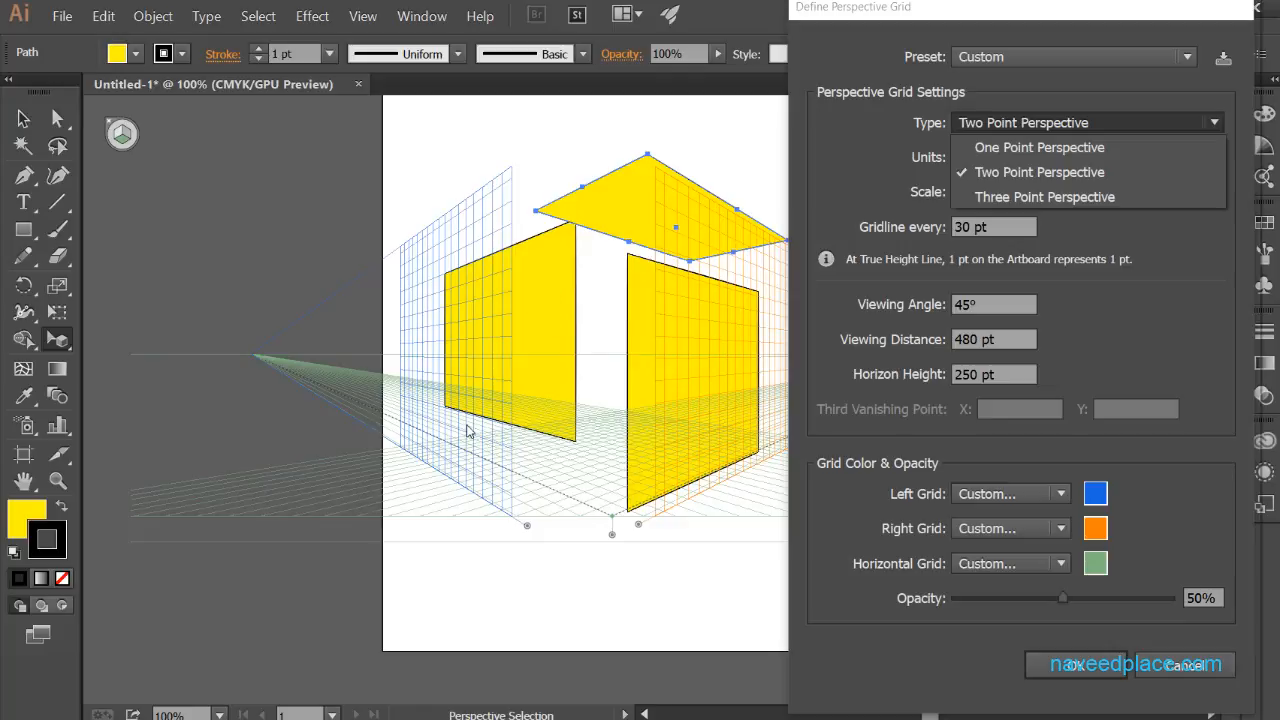
{"action": "left_click", "coordinate": [994, 149]}
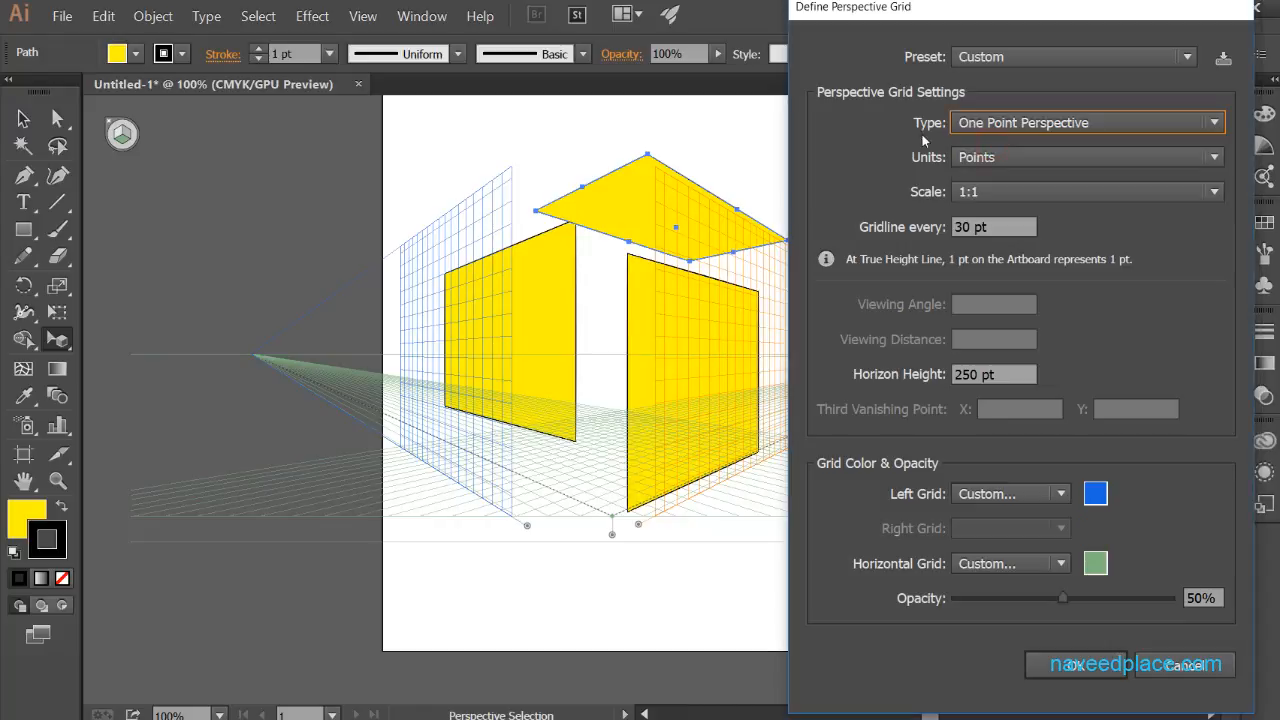
{"action": "left_click", "coordinate": [1072, 665]}
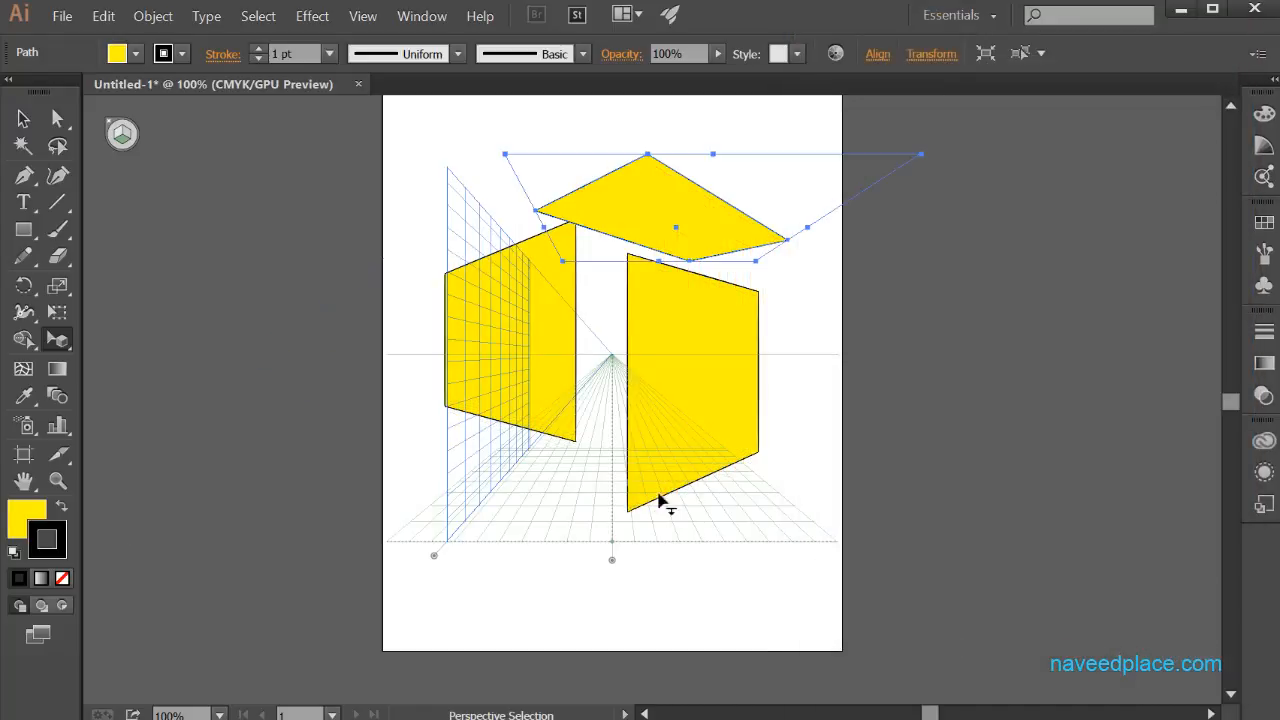
{"action": "left_click", "coordinate": [55, 481]}
{"action": "left_click", "coordinate": [483, 414]}
{"action": "key", "text": "space"}
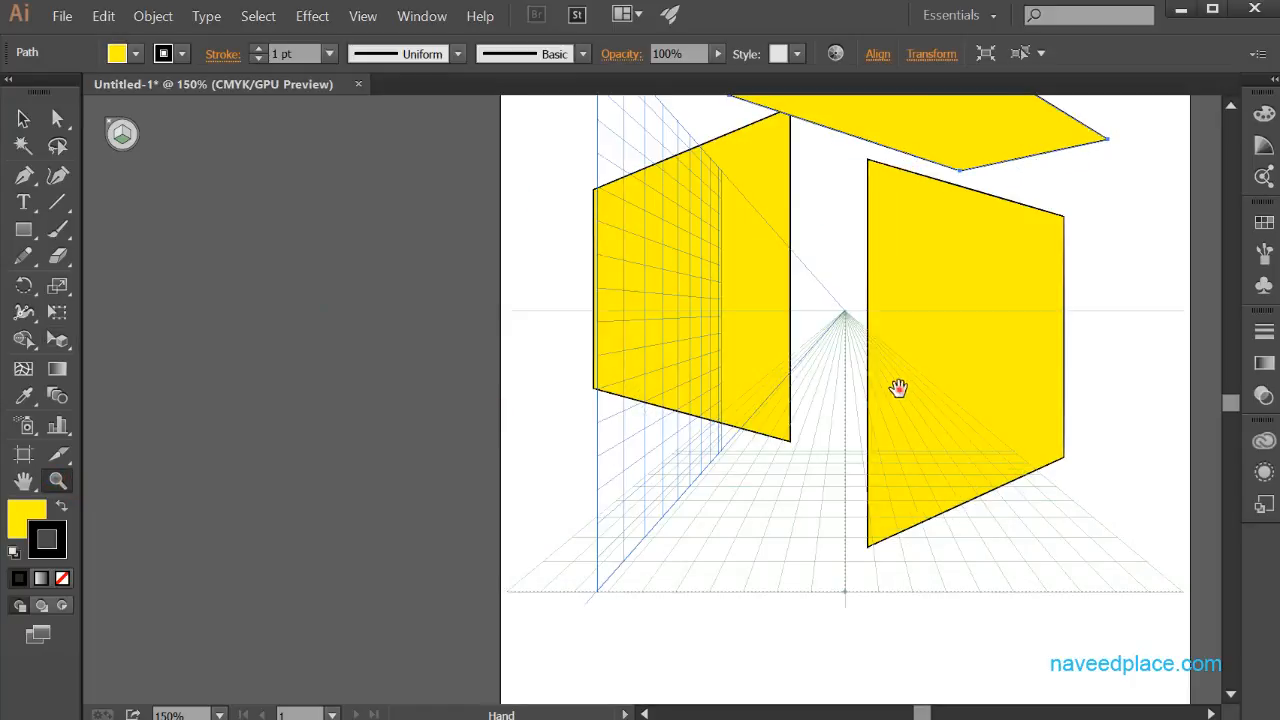
{"action": "left_click_drag", "start_coordinate": [897, 389], "coordinate": [595, 411]}
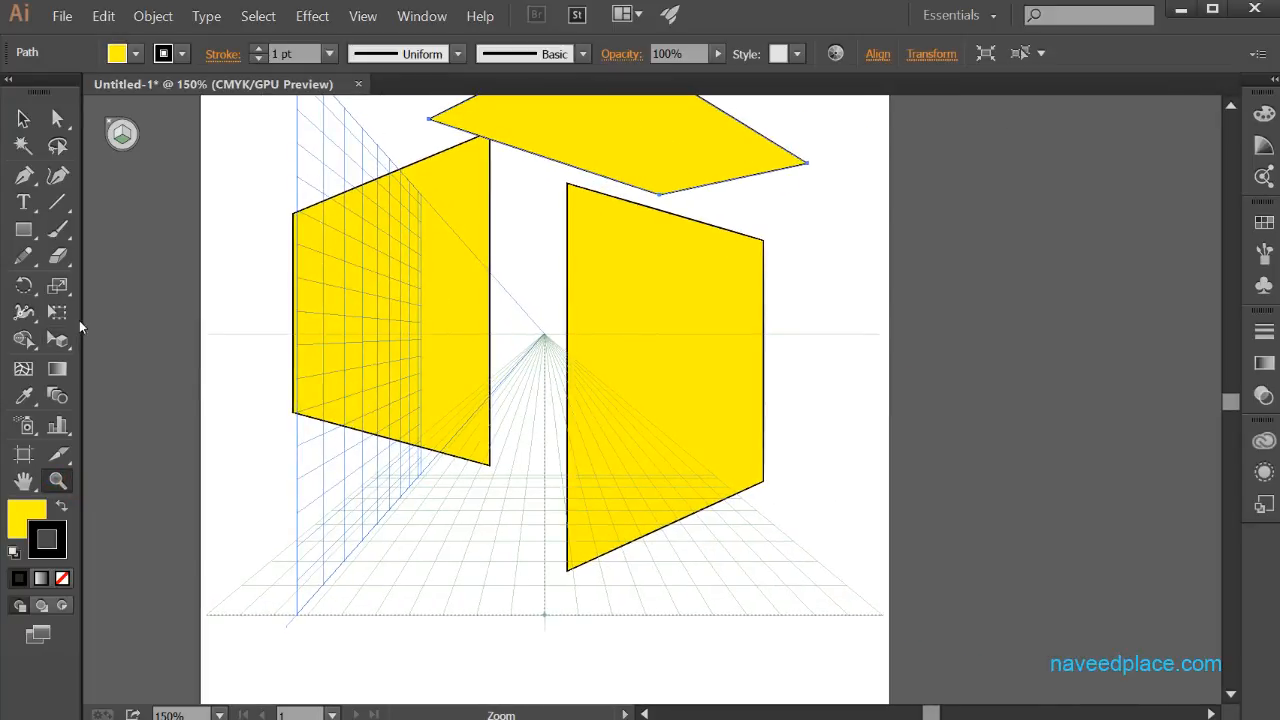
Step: Redefine the perspective grid as Three Point Perspective and bring the whole grid into view
{"action": "left_click", "coordinate": [364, 18]}
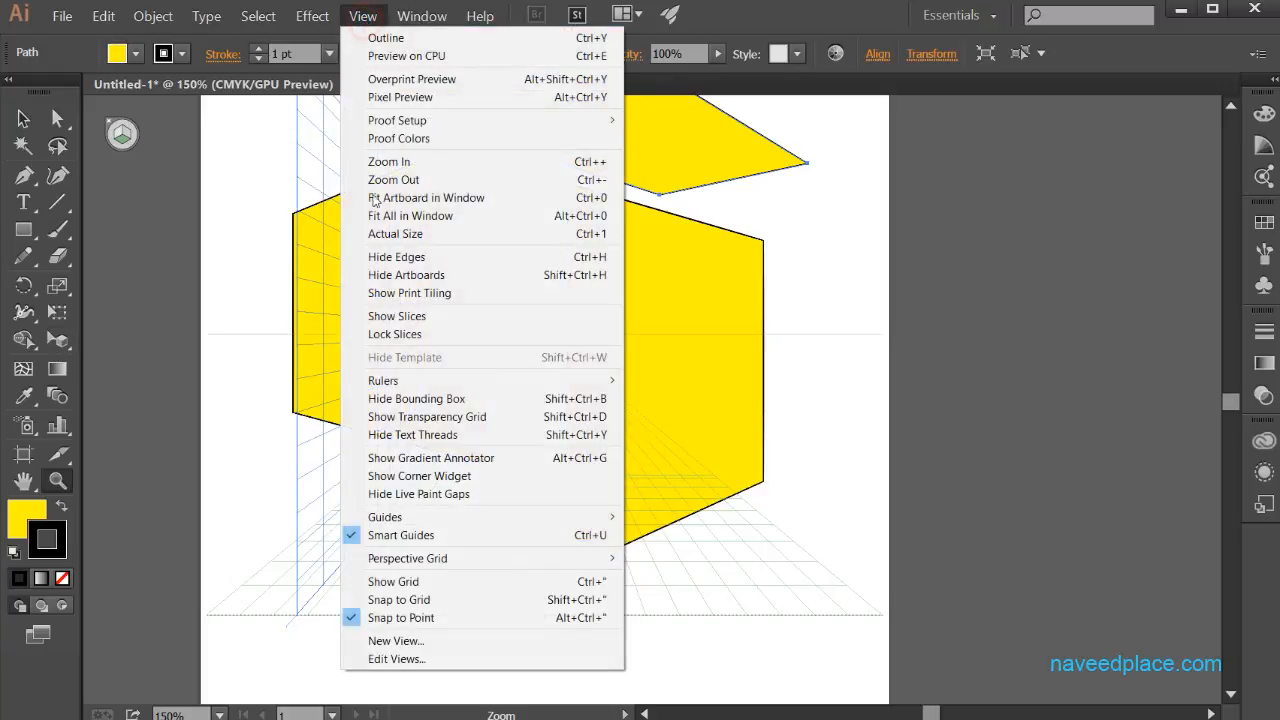
{"action": "mouse_move", "coordinate": [531, 560]}
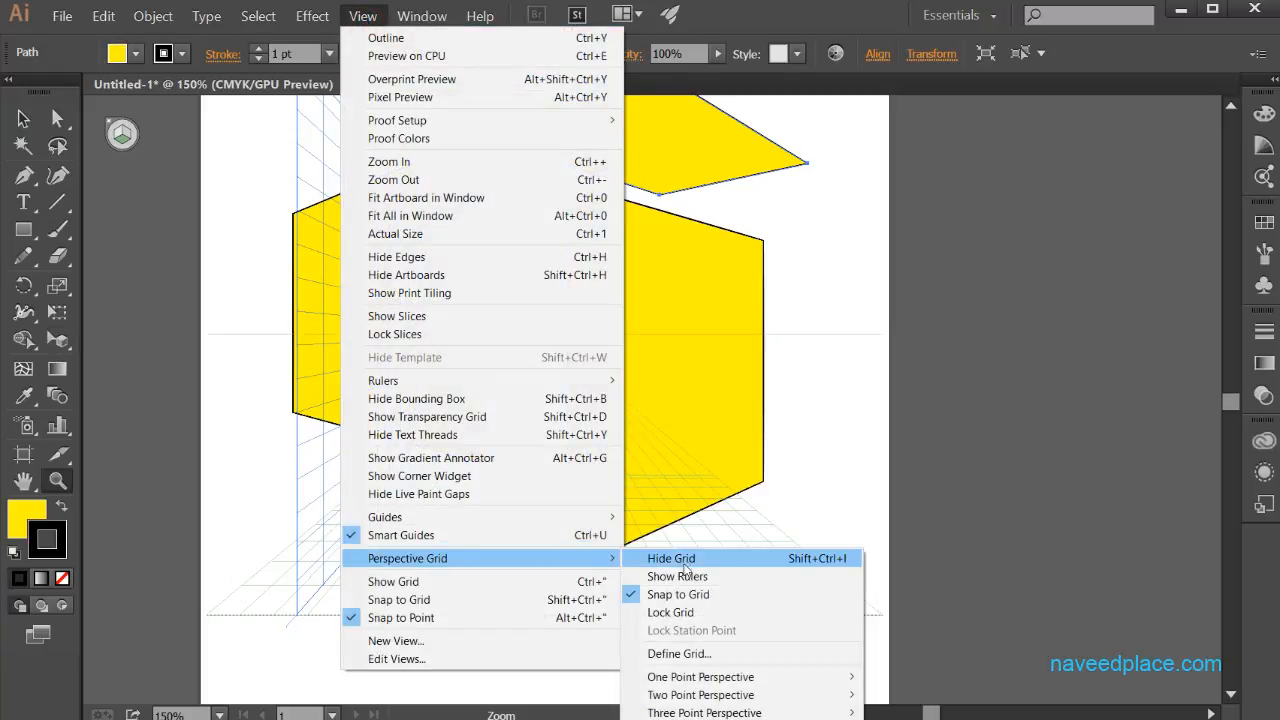
{"action": "left_click", "coordinate": [680, 653]}
{"action": "left_click", "coordinate": [975, 123]}
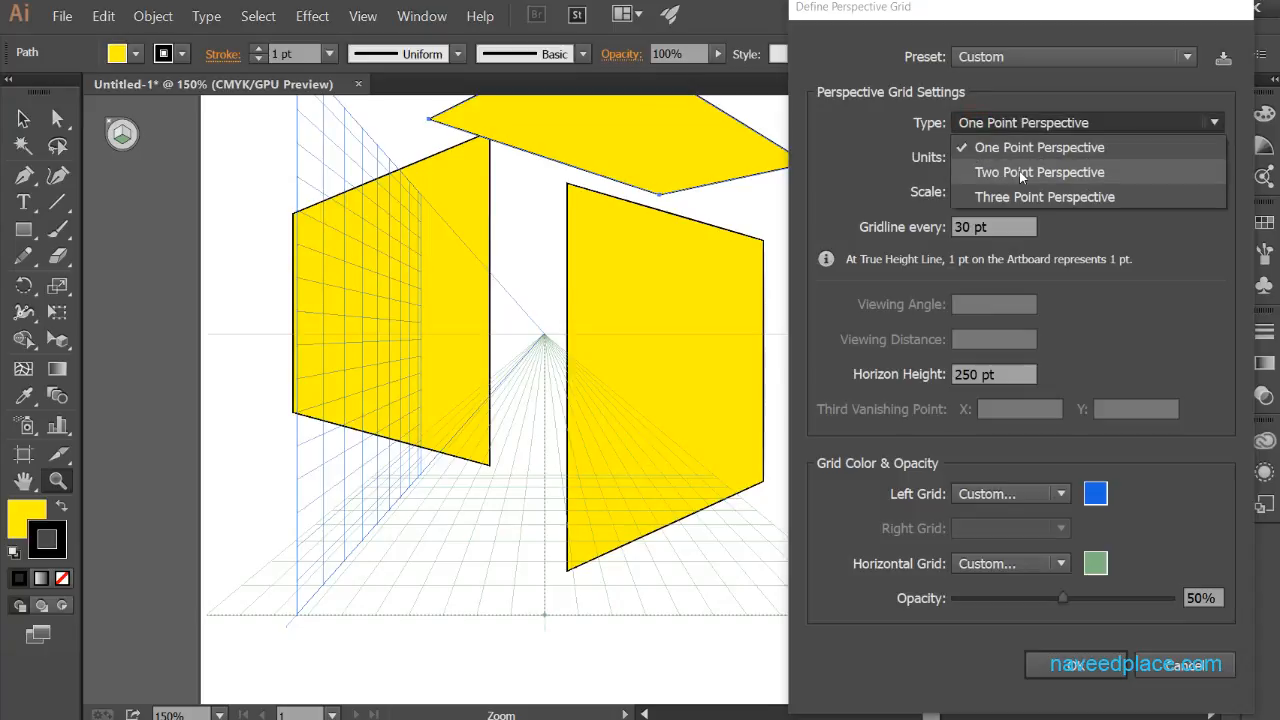
{"action": "left_click", "coordinate": [1035, 199]}
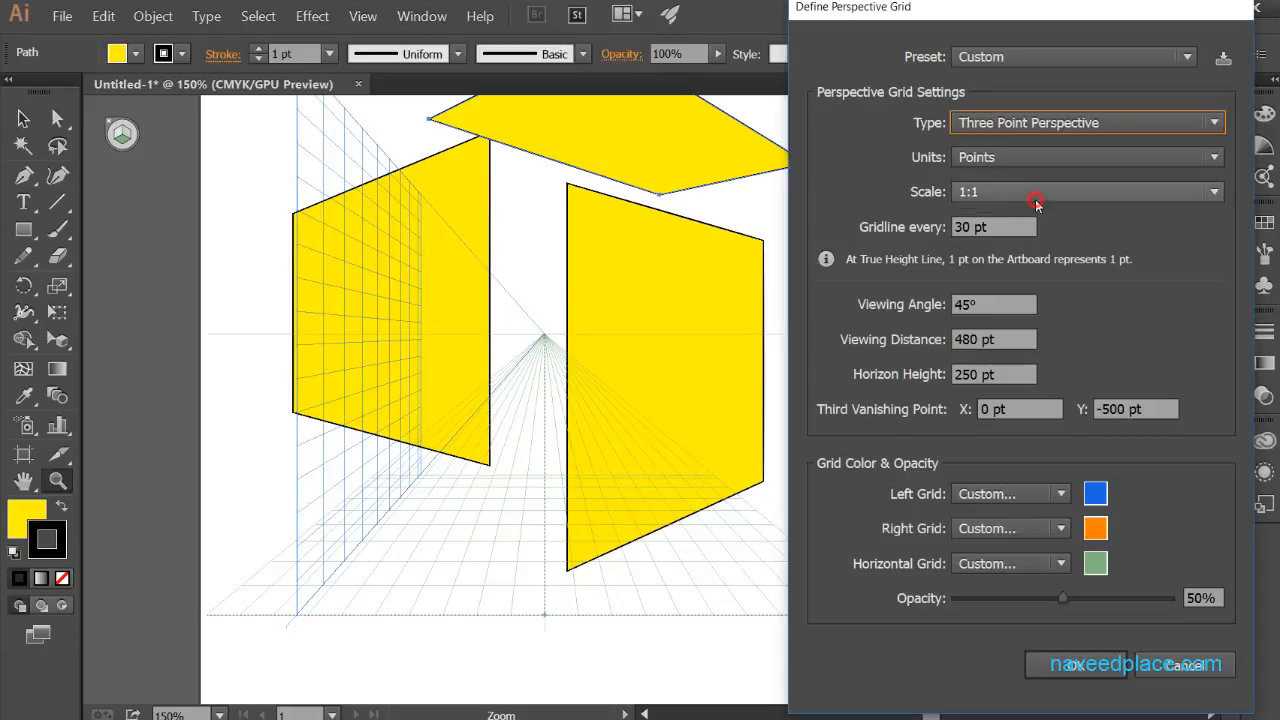
{"action": "left_click", "coordinate": [1066, 668]}
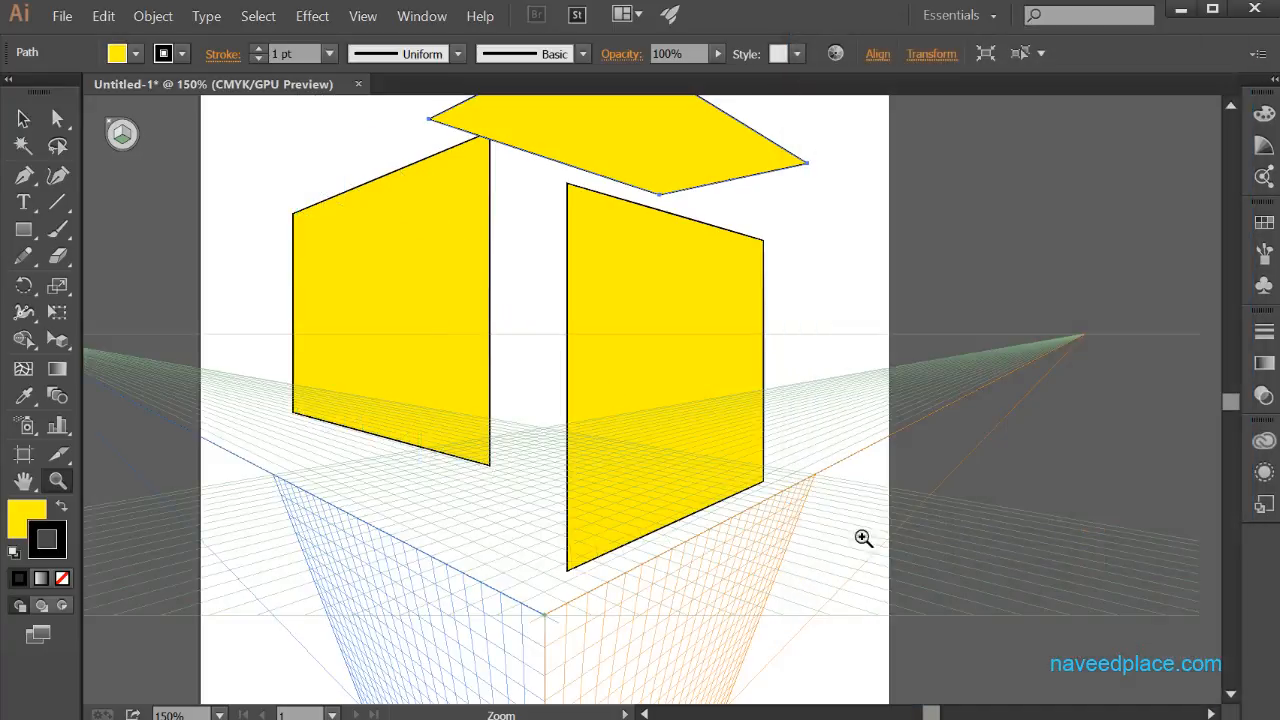
{"action": "left_click", "coordinate": [680, 445], "text": "alt"}
{"action": "left_click", "coordinate": [680, 444], "text": "alt"}
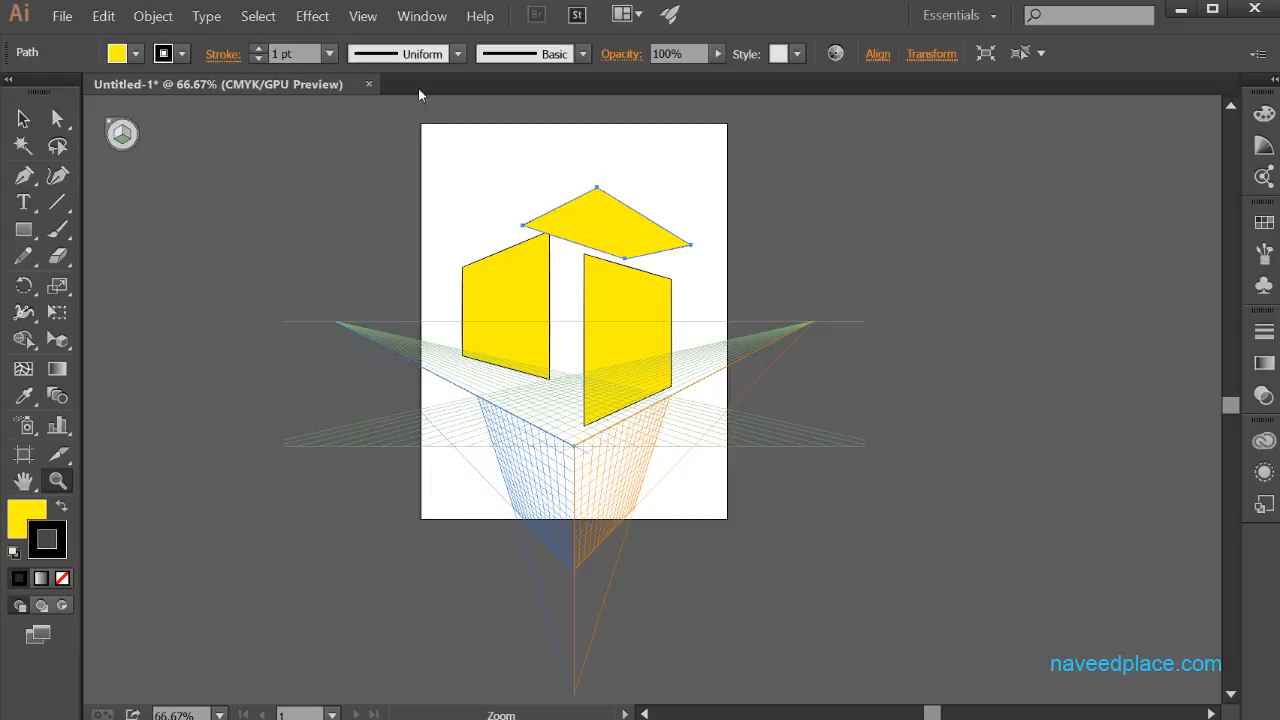
Step: Review the units choices and gridline spacing in the perspective grid definition, keeping the existing settings
{"action": "left_click", "coordinate": [312, 16]}
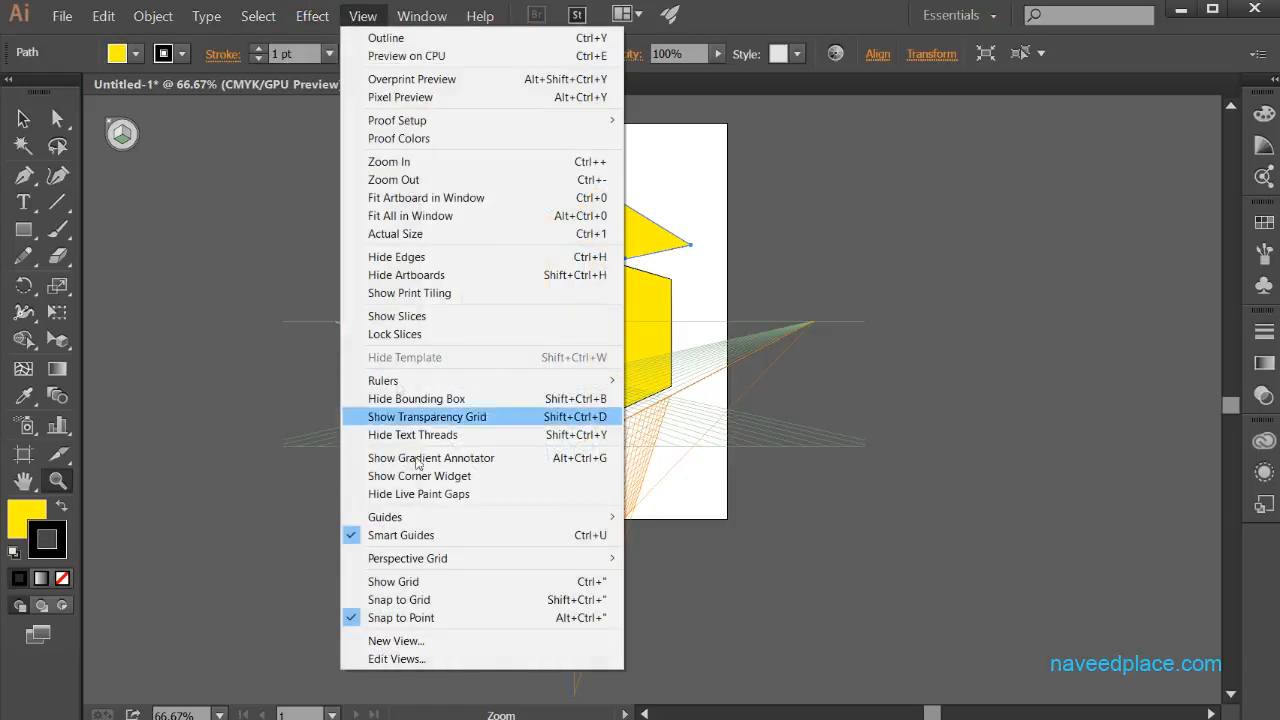
{"action": "mouse_move", "coordinate": [526, 560]}
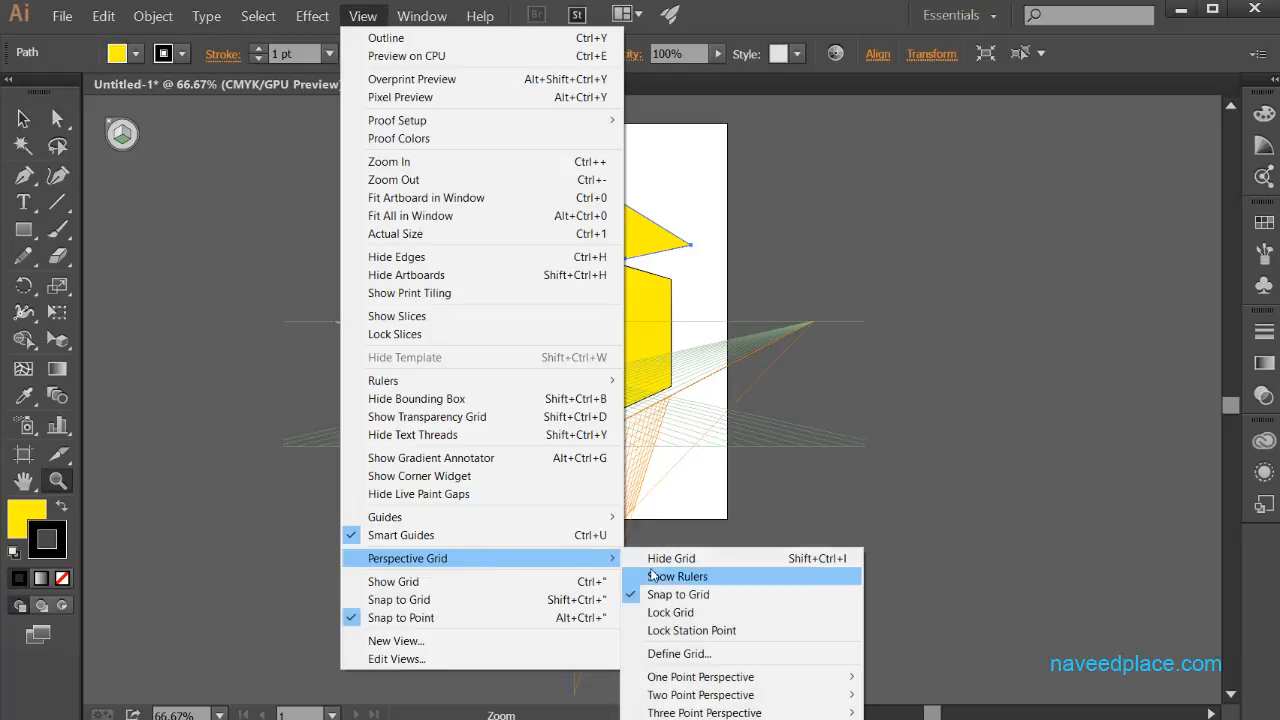
{"action": "left_click", "coordinate": [672, 653]}
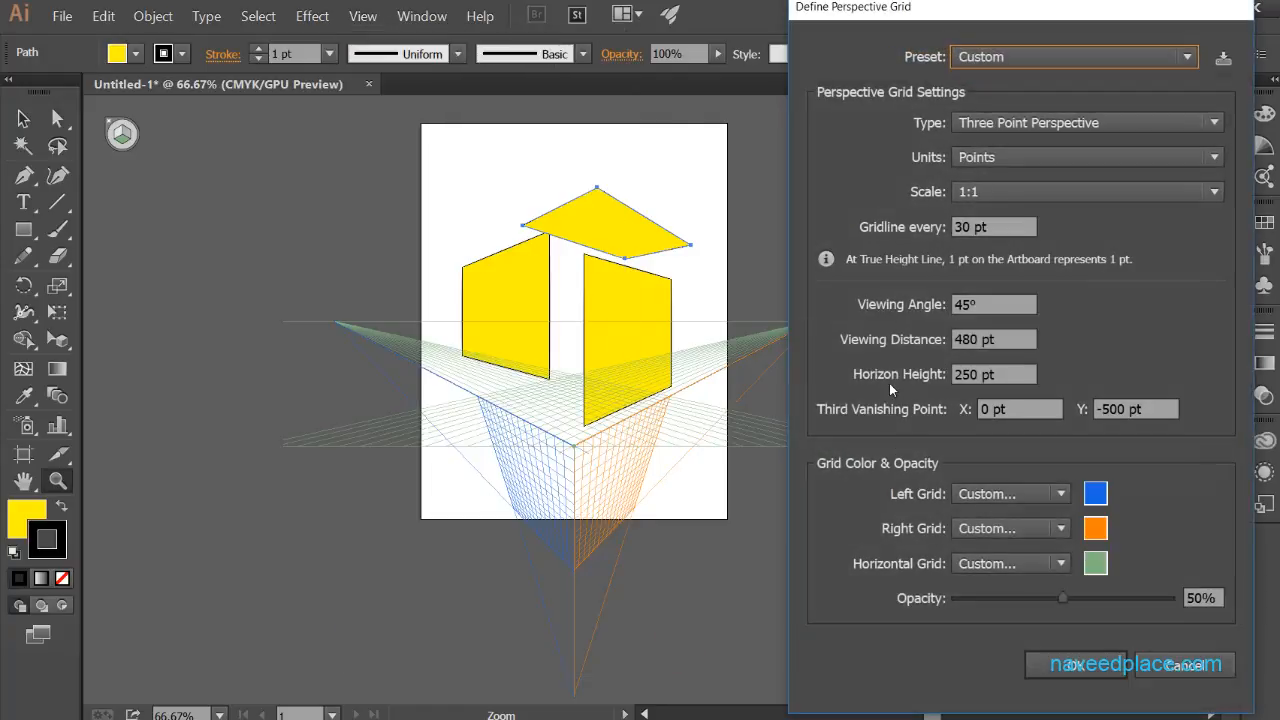
{"action": "left_click", "coordinate": [991, 157]}
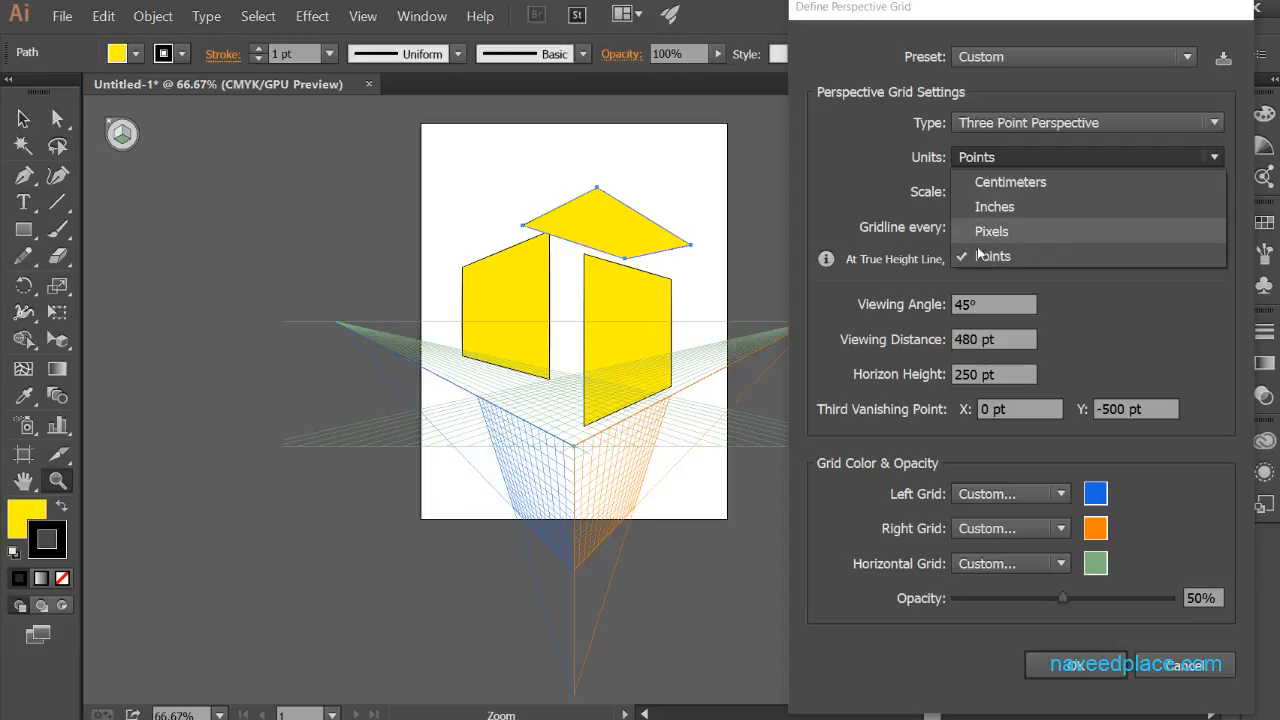
{"action": "left_click", "coordinate": [869, 199]}
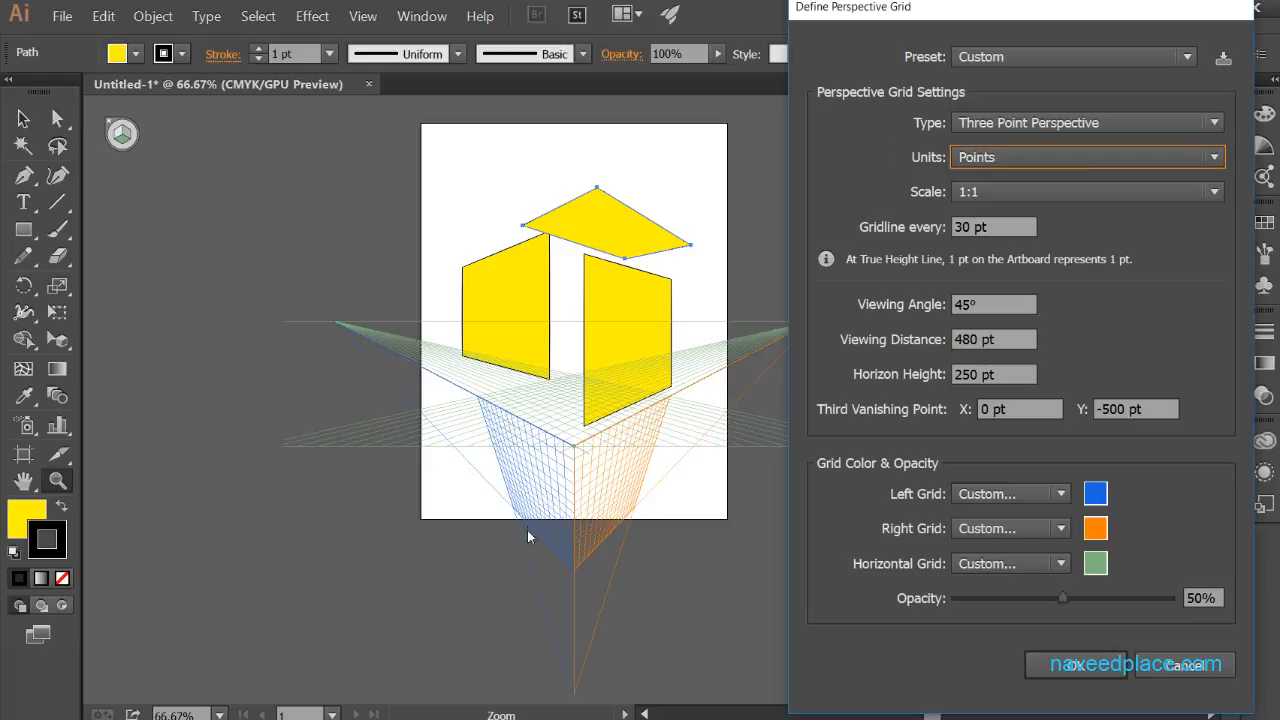
{"action": "double_click", "coordinate": [966, 227]}
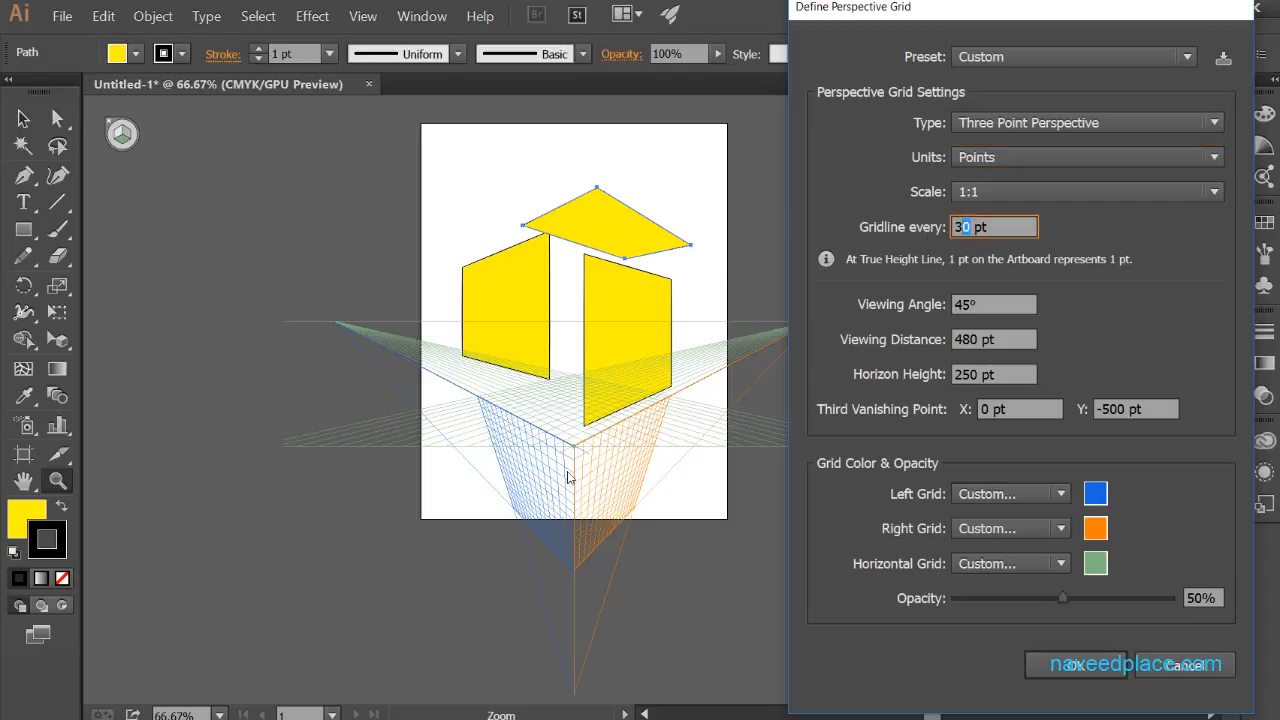
{"action": "left_click", "coordinate": [1078, 666]}
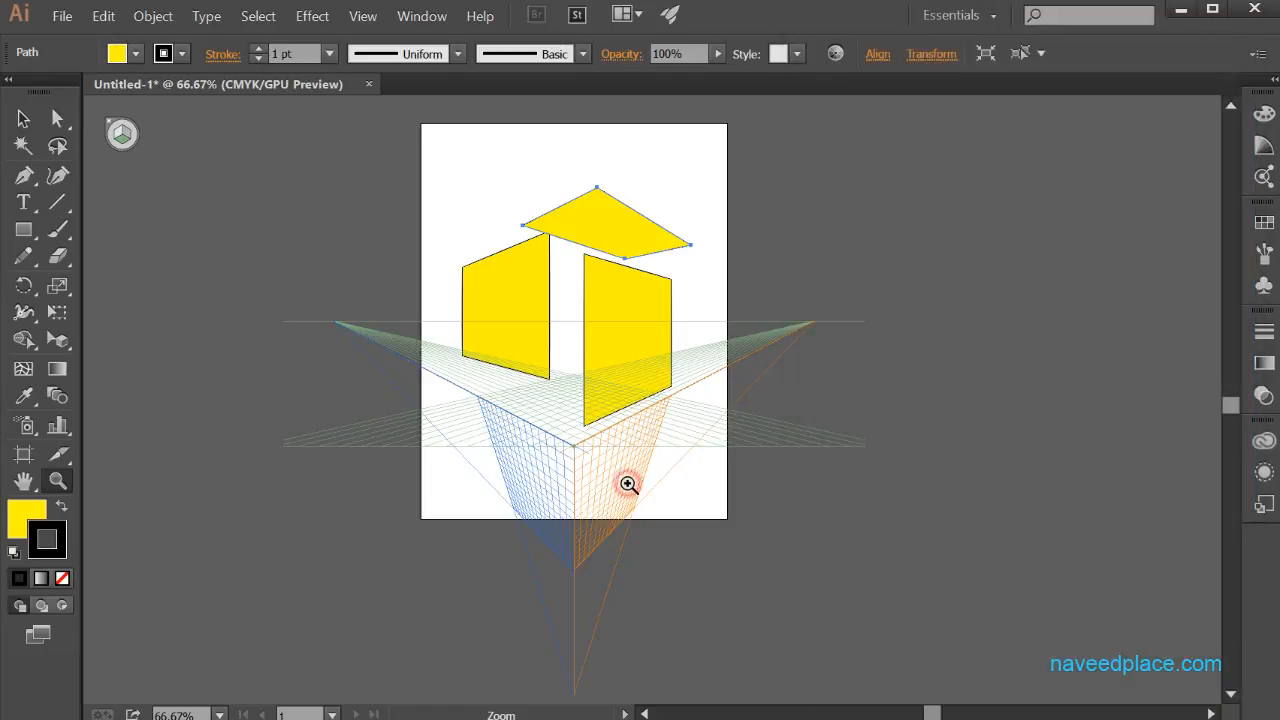
Step: Set the perspective grid's gridline spacing to 10 pt, apply it and inspect the grid up close
{"action": "left_click", "coordinate": [529, 468]}
{"action": "left_click_drag", "start_coordinate": [751, 277], "coordinate": [703, 550]}
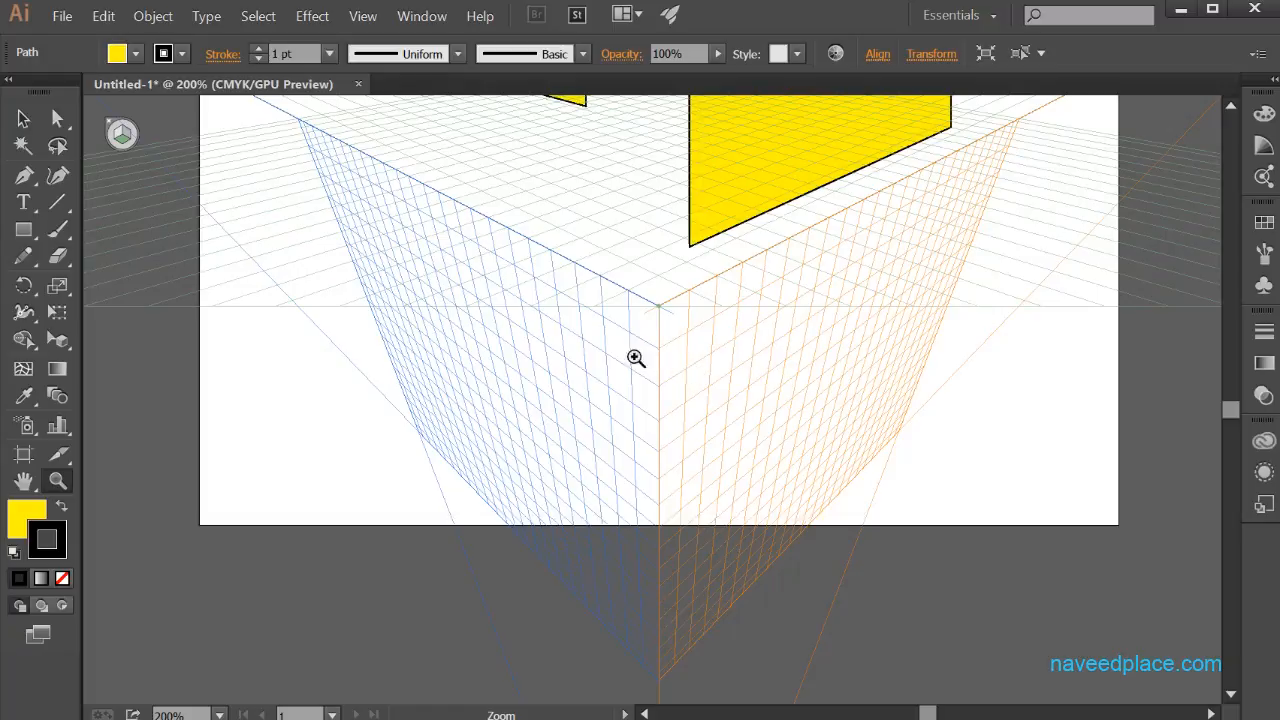
{"action": "left_click", "coordinate": [368, 16]}
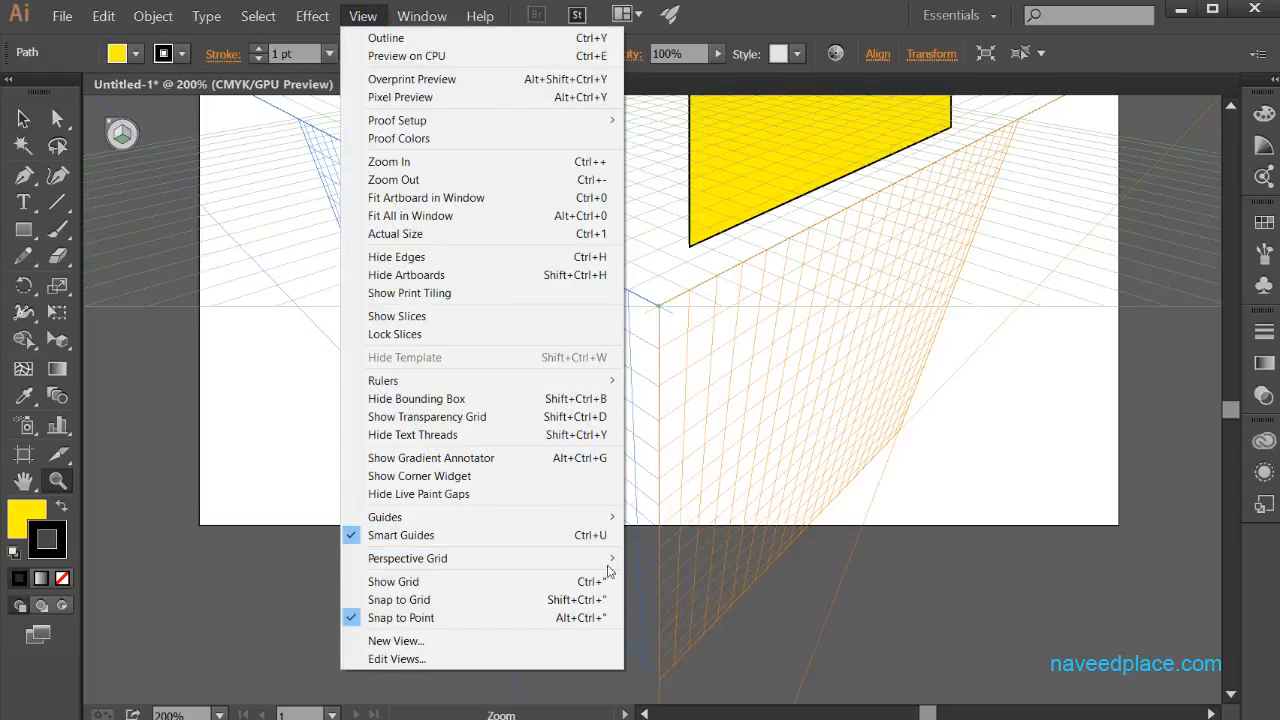
{"action": "mouse_move", "coordinate": [563, 565]}
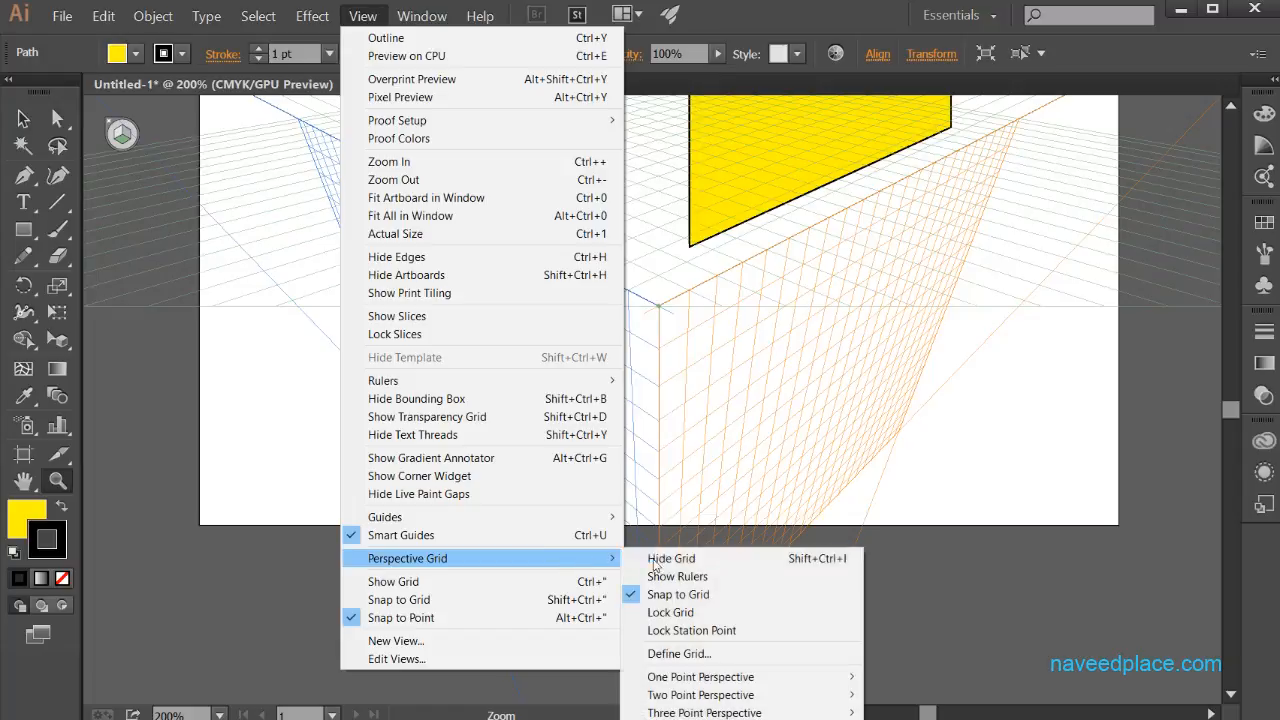
{"action": "left_click", "coordinate": [711, 662]}
{"action": "double_click", "coordinate": [962, 228]}
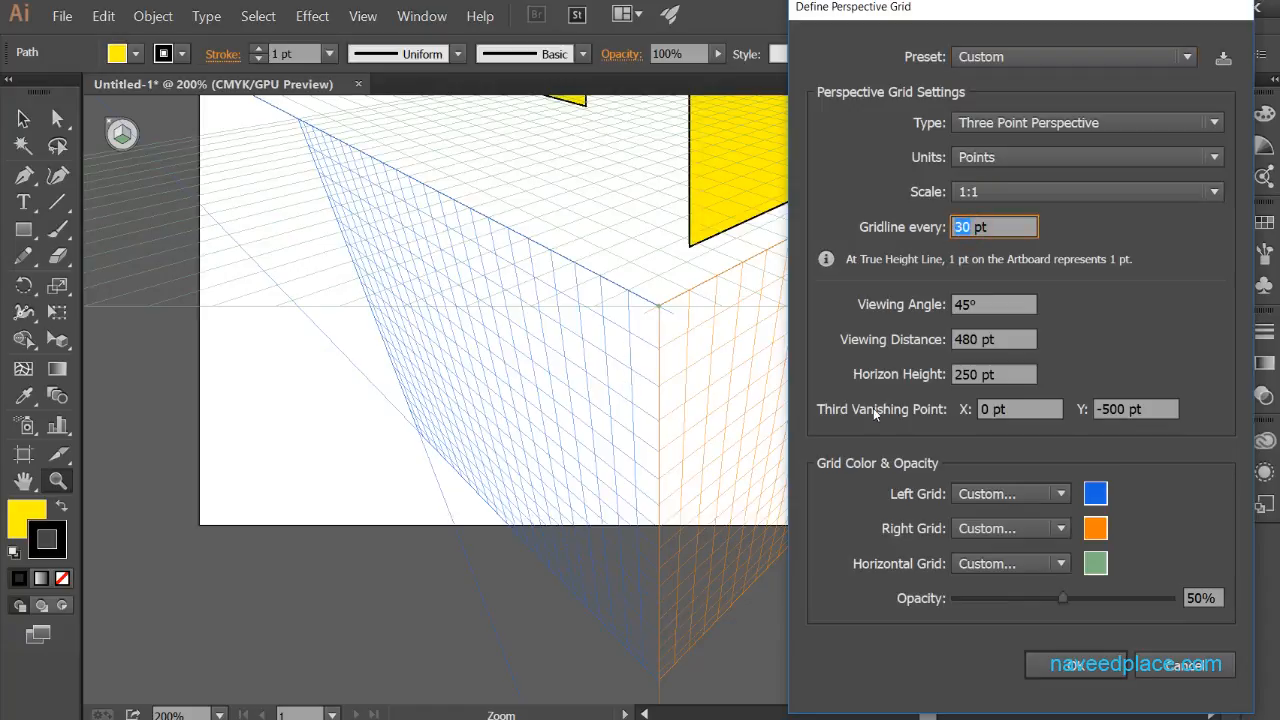
{"action": "type", "text": "10"}
{"action": "left_click", "coordinate": [1060, 665]}
{"action": "left_click", "coordinate": [665, 402]}
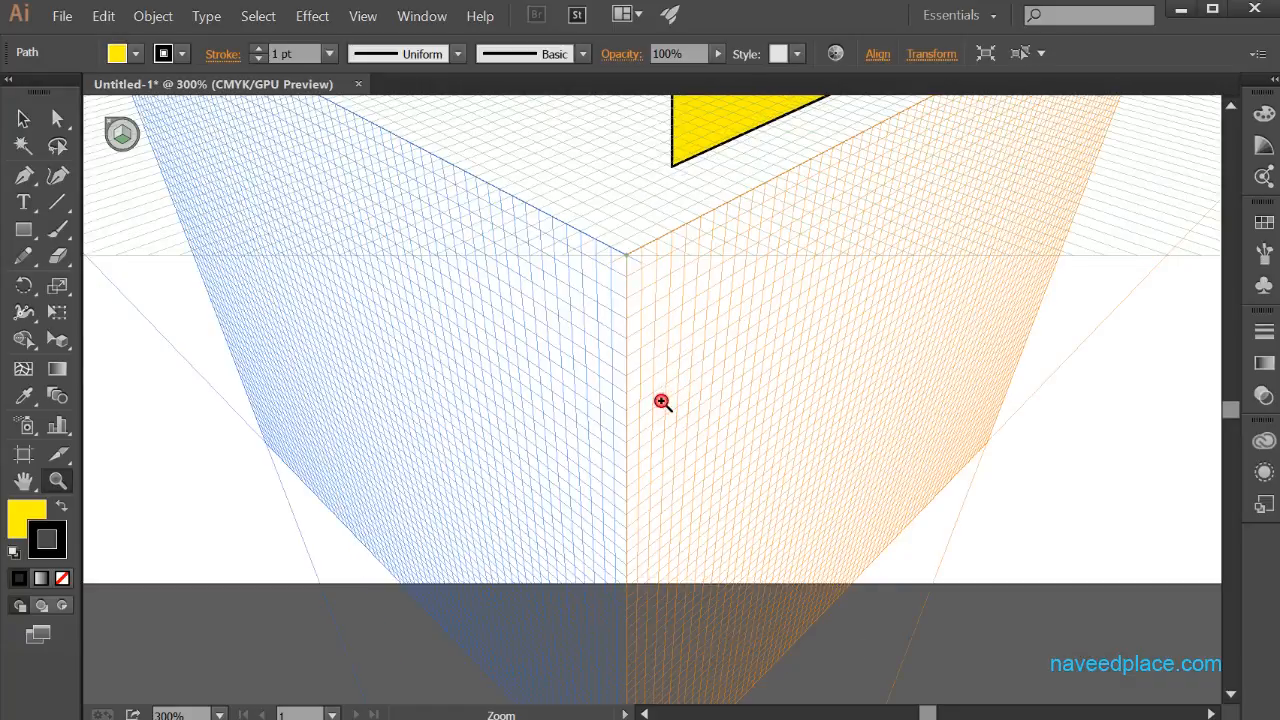
{"action": "left_click", "coordinate": [662, 401]}
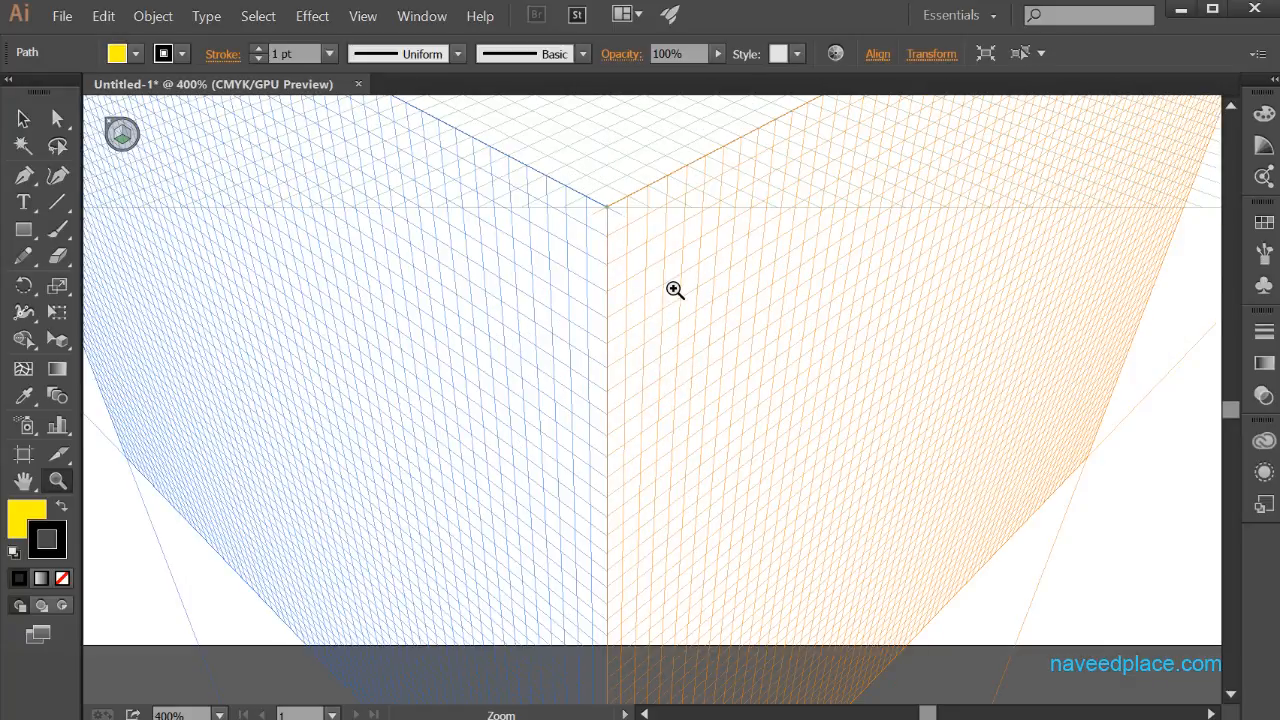
{"action": "left_click", "coordinate": [698, 367], "text": "alt"}
{"action": "left_click", "coordinate": [699, 364], "text": "alt"}
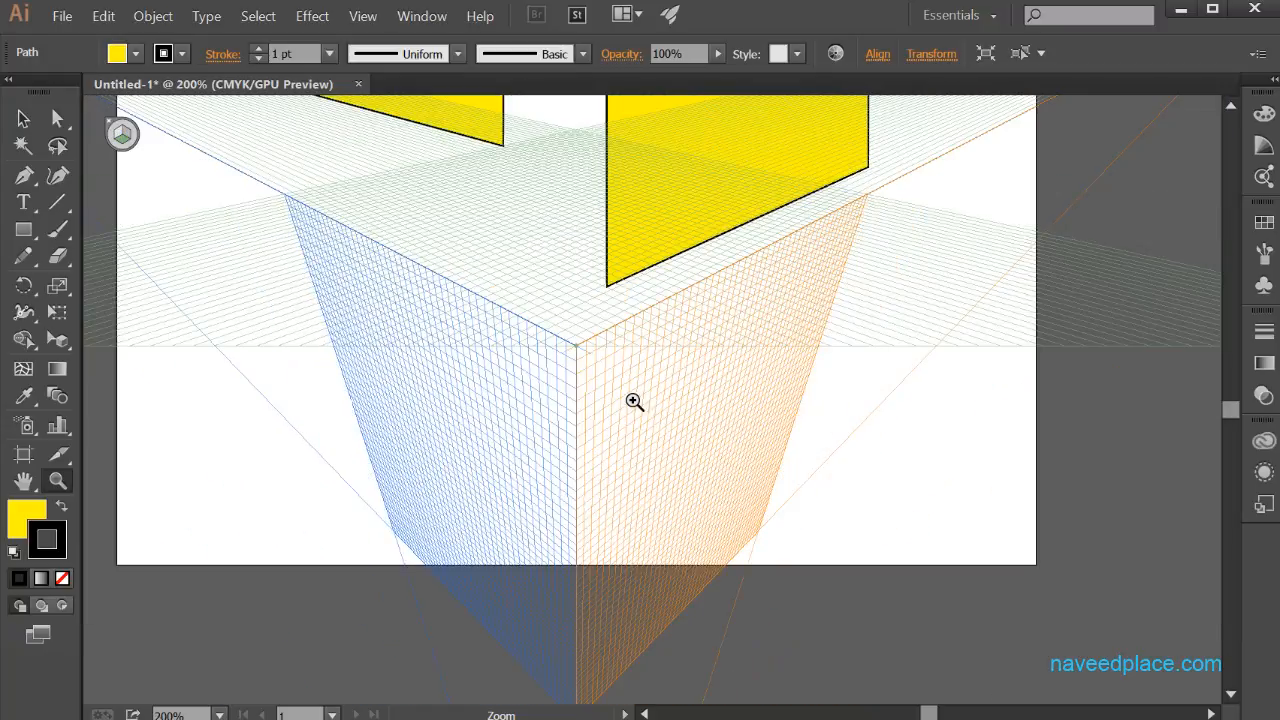
Step: Set the perspective grid's gridline spacing to 50 pt and apply it
{"action": "left_click", "coordinate": [362, 16]}
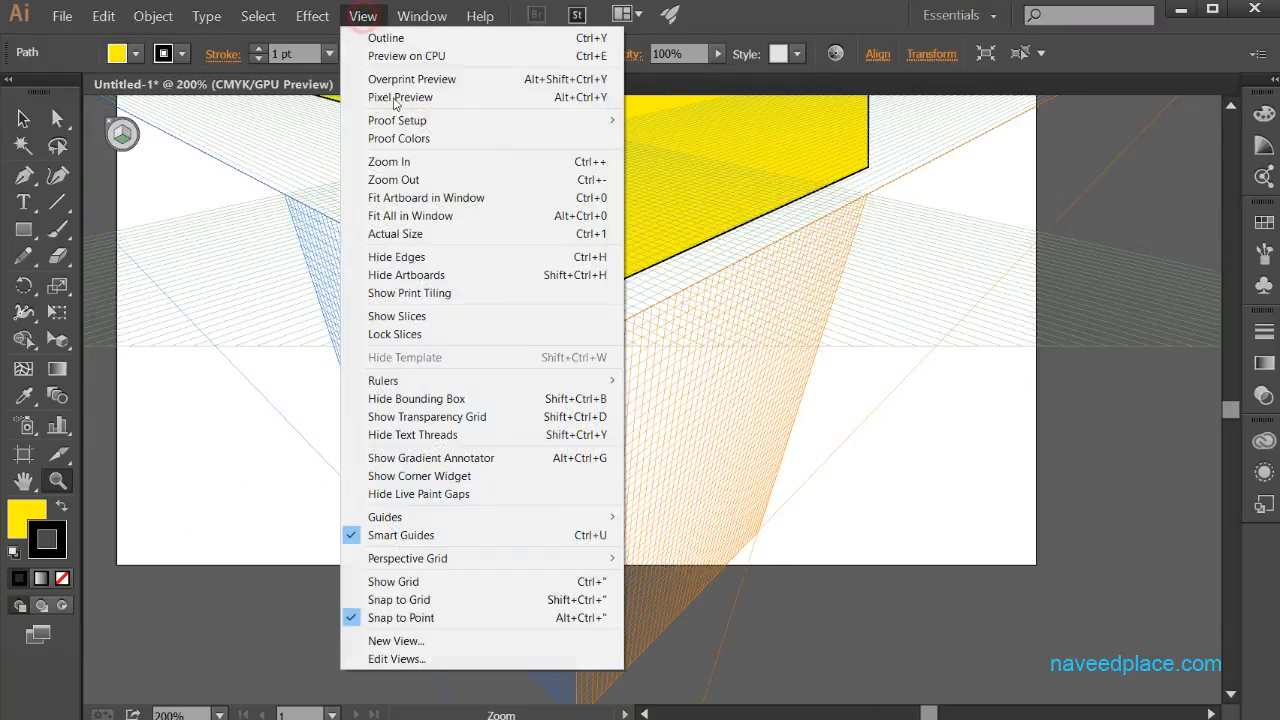
{"action": "left_click", "coordinate": [491, 556]}
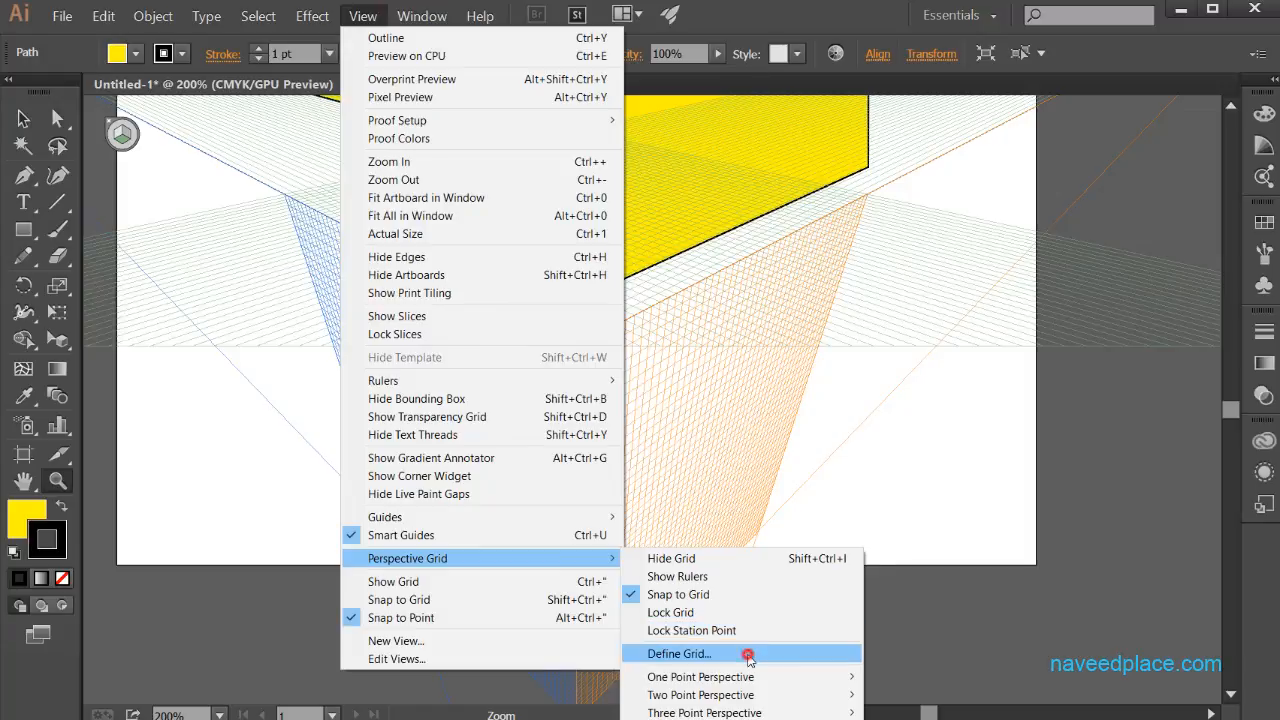
{"action": "left_click", "coordinate": [668, 653]}
{"action": "left_click", "coordinate": [970, 226]}
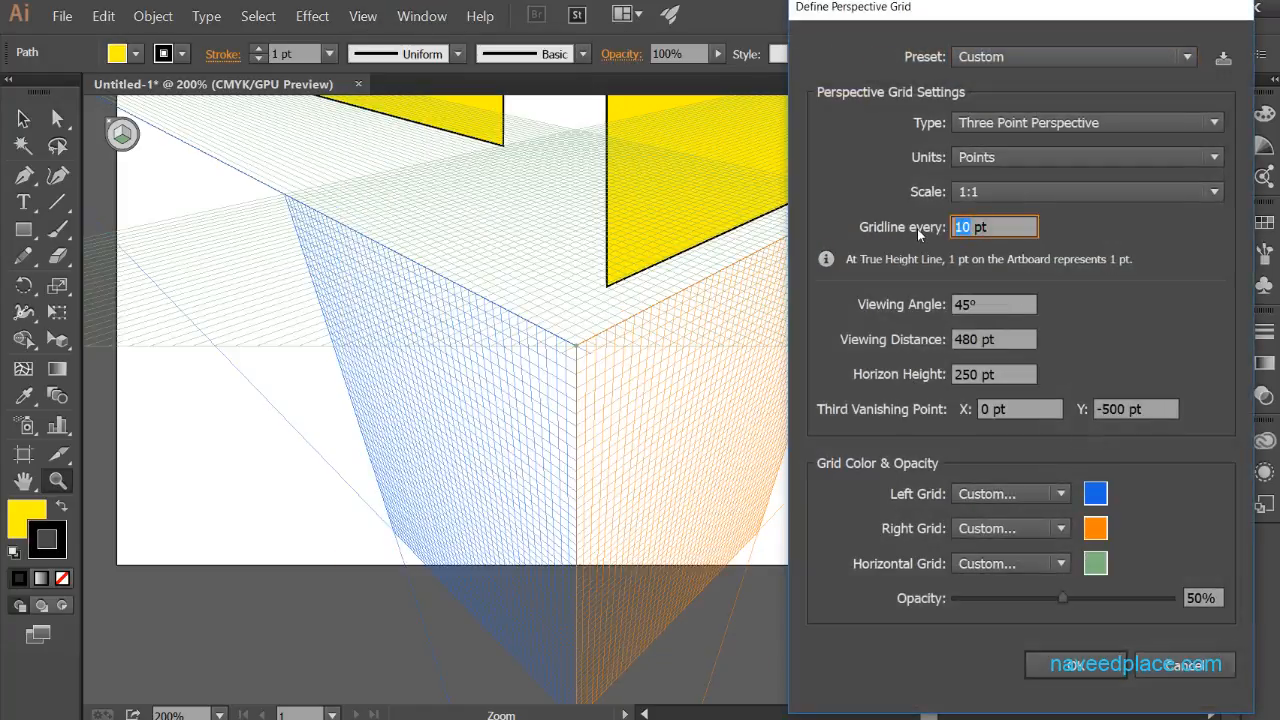
{"action": "type", "text": "50"}
{"action": "left_click", "coordinate": [1072, 665]}
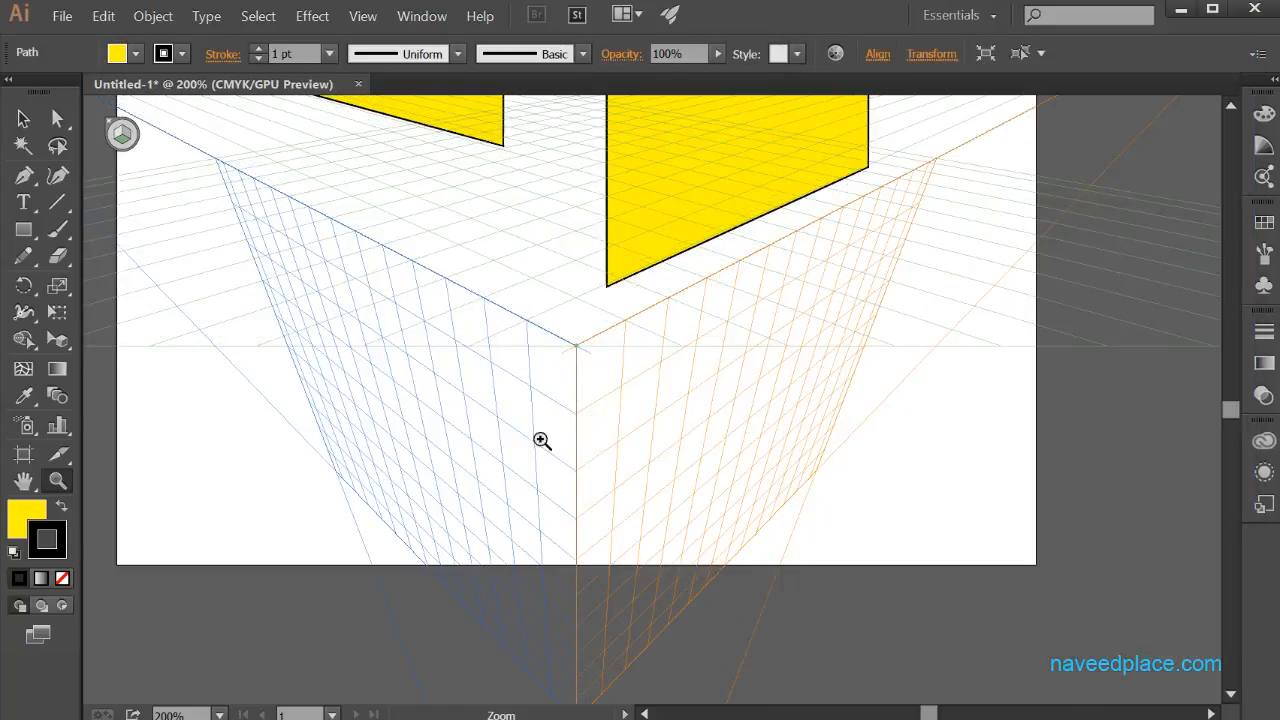
Step: Review the viewing, vanishing point, colour and opacity settings in the perspective grid definition, then close it without changes
{"action": "left_click", "coordinate": [380, 24]}
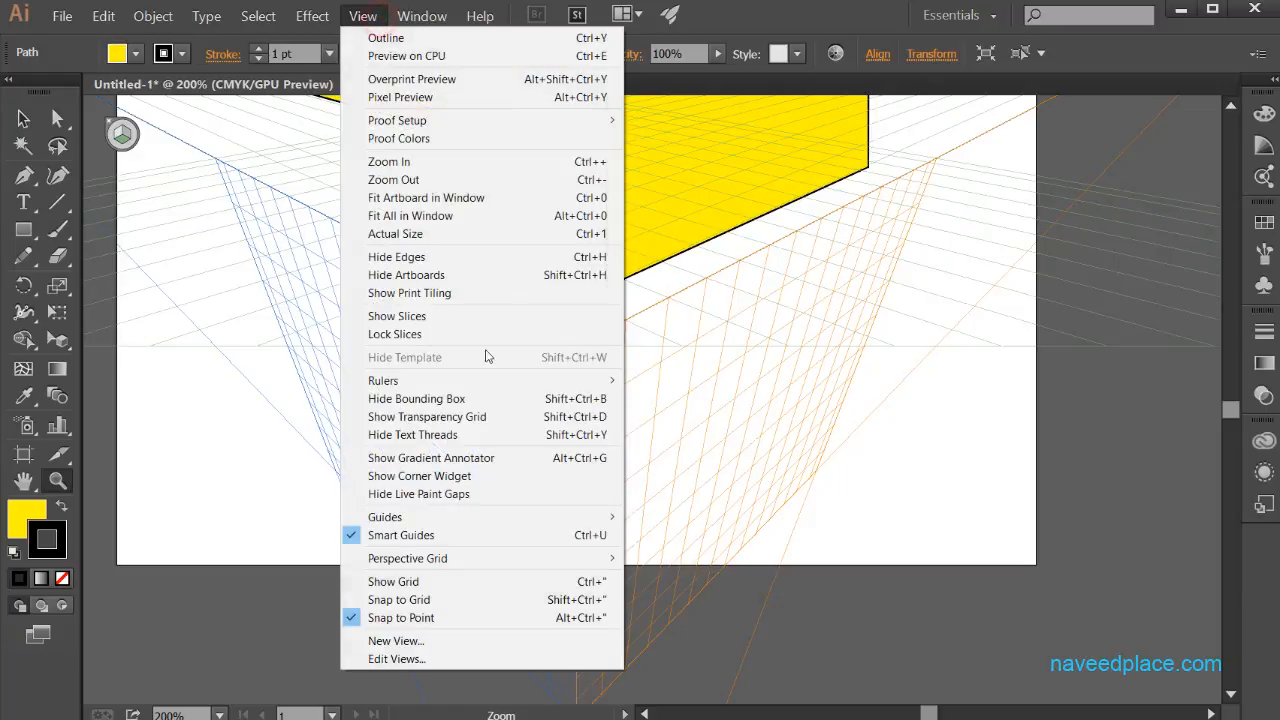
{"action": "left_click", "coordinate": [514, 562]}
{"action": "left_click", "coordinate": [680, 653]}
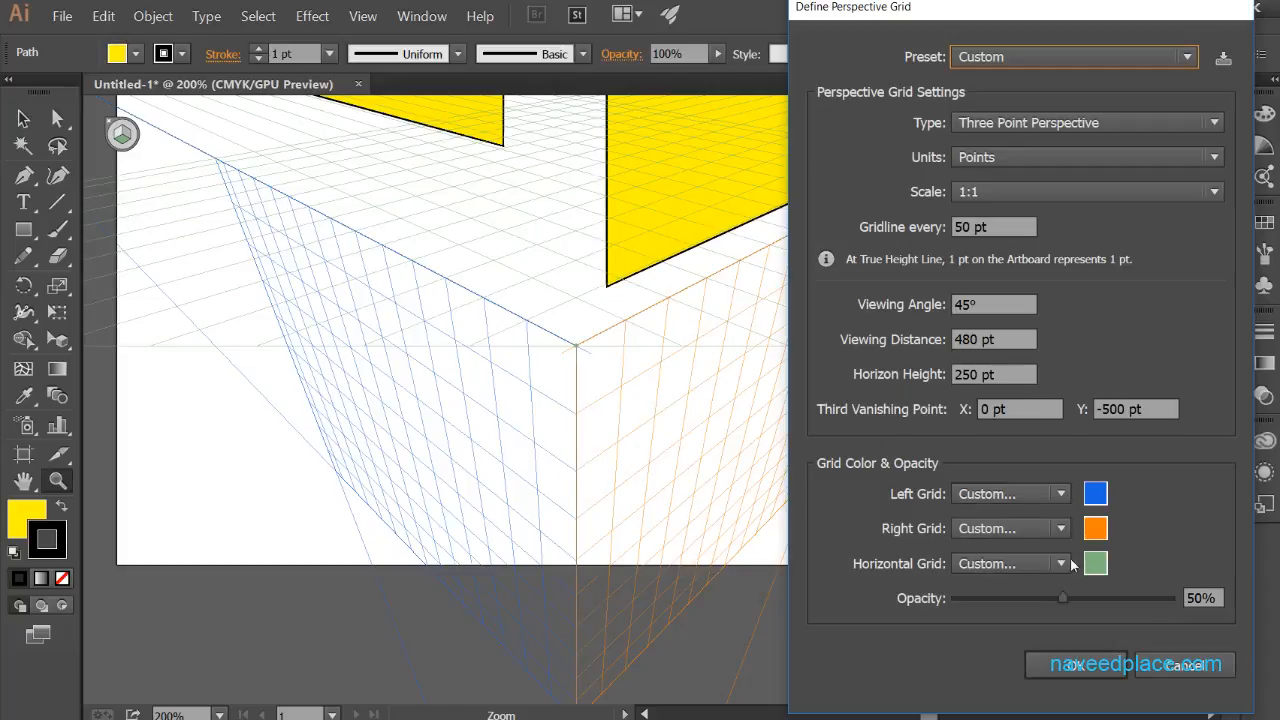
{"action": "left_click", "coordinate": [1172, 662]}
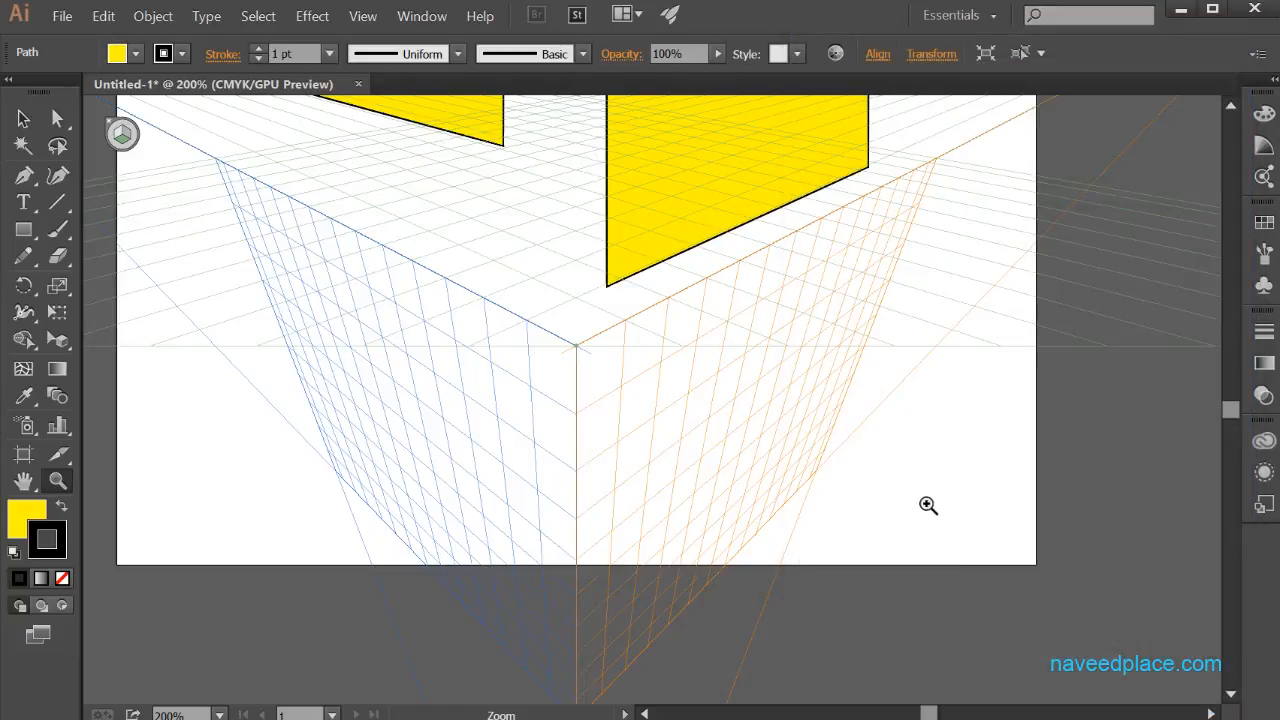
Step: Change the left perspective grid's colour to dark maroon (RGB 64, 0, 0) and apply the grid definition
{"action": "left_click", "coordinate": [871, 463], "text": "alt"}
{"action": "left_click", "coordinate": [871, 463], "text": "alt"}
{"action": "left_click_drag", "start_coordinate": [573, 339], "coordinate": [919, 509]}
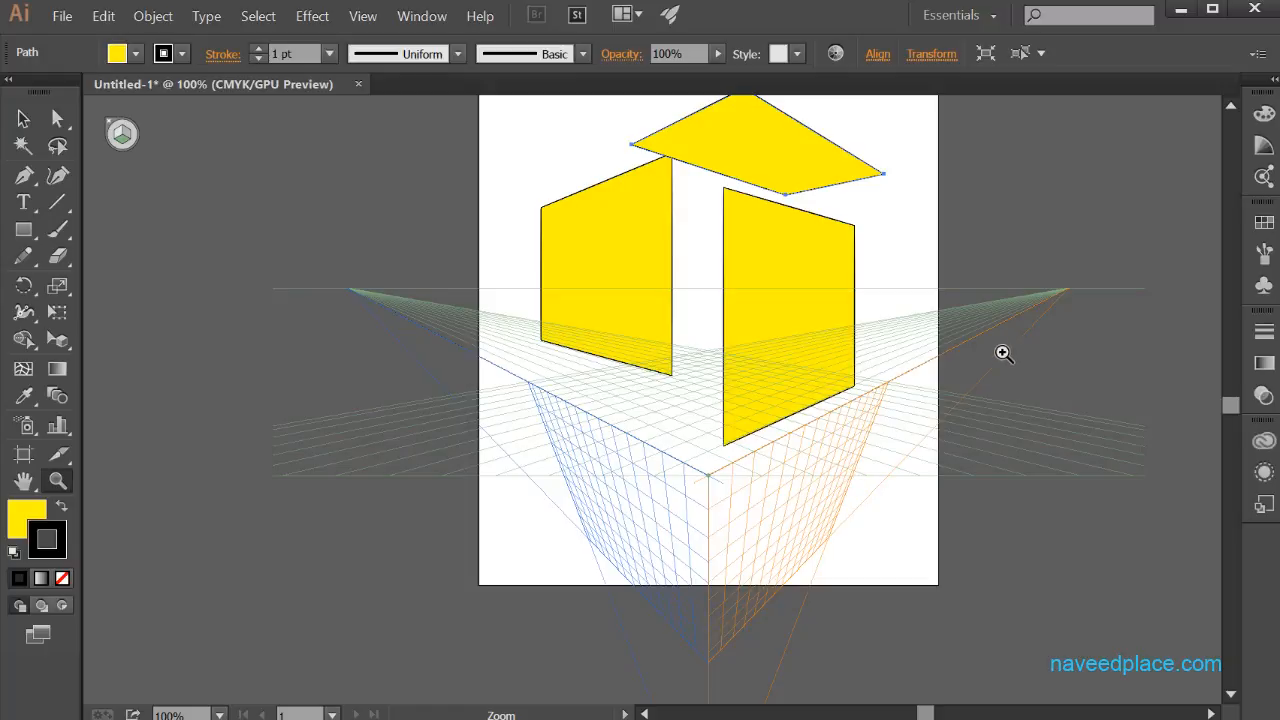
{"action": "left_click", "coordinate": [365, 16]}
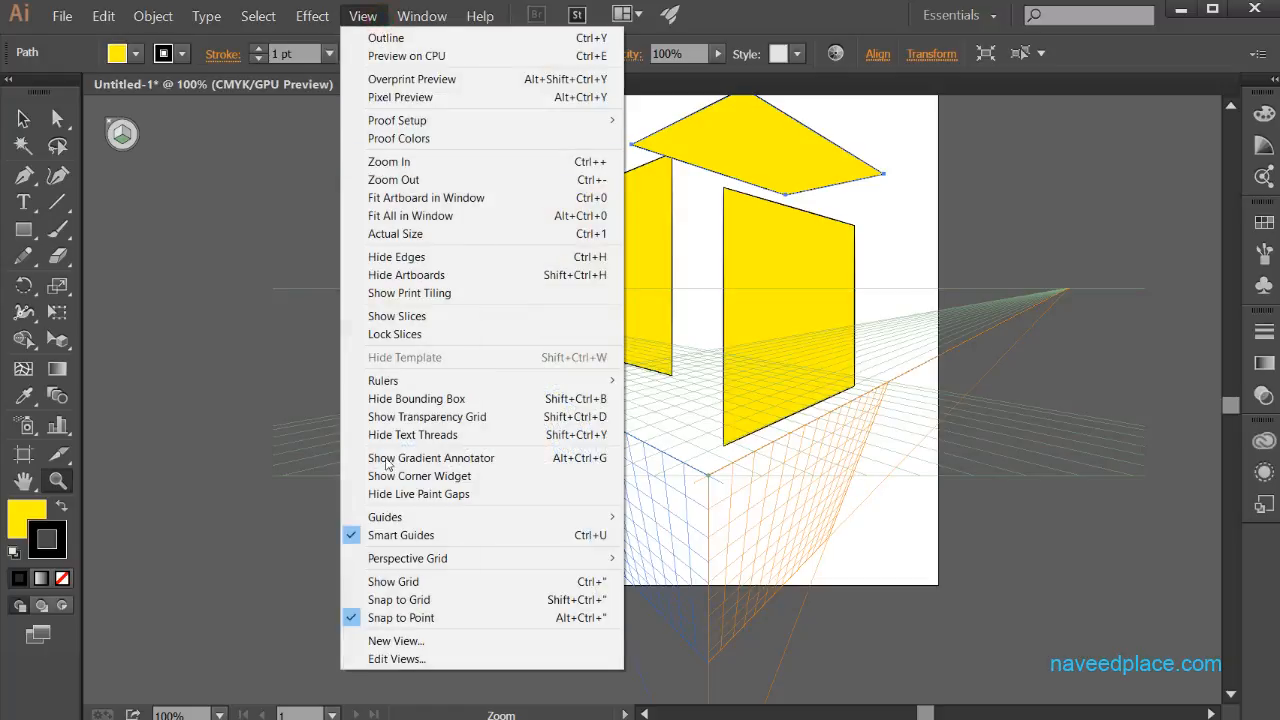
{"action": "mouse_move", "coordinate": [400, 558]}
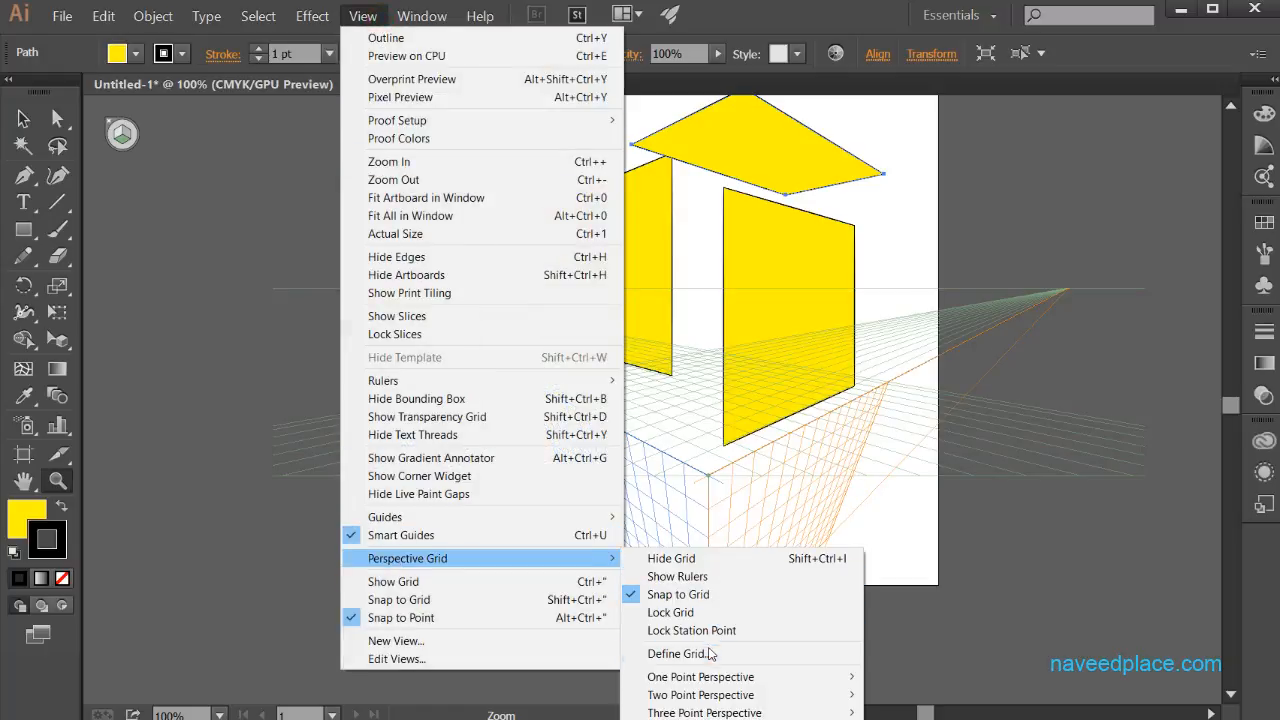
{"action": "left_click", "coordinate": [675, 653]}
{"action": "left_click_drag", "start_coordinate": [931, 12], "coordinate": [935, 3]}
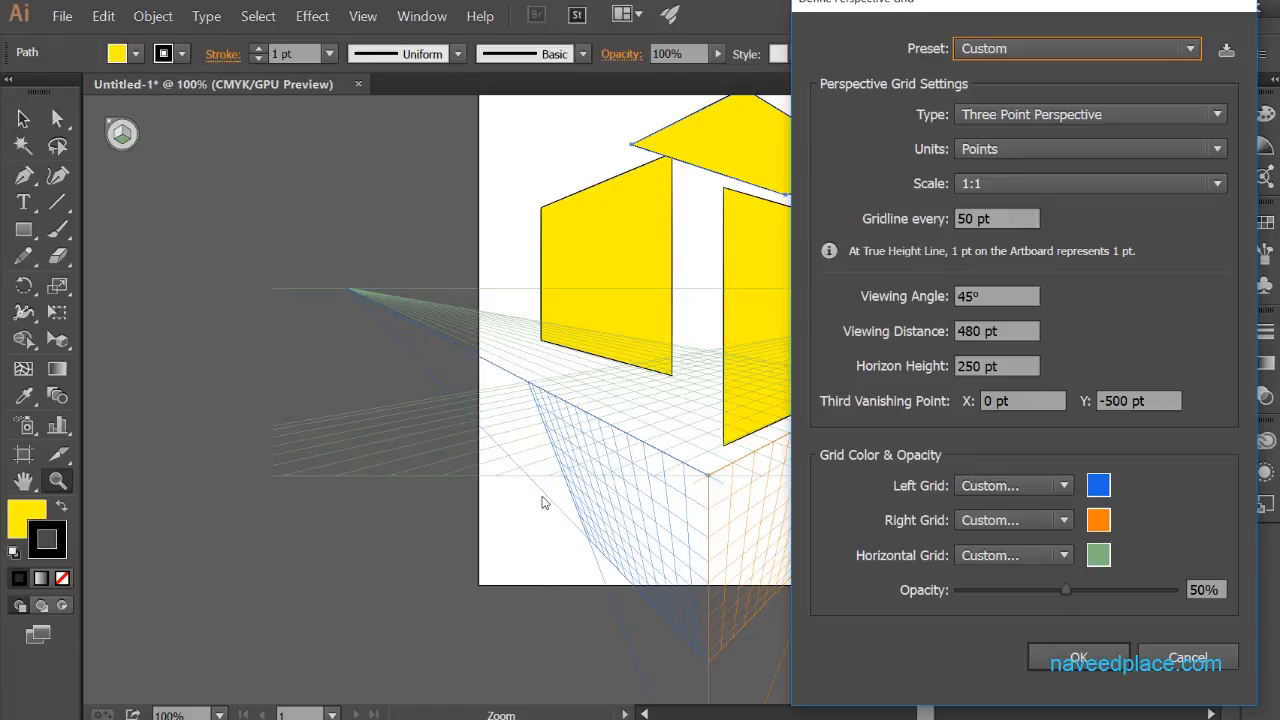
{"action": "left_click", "coordinate": [1099, 486]}
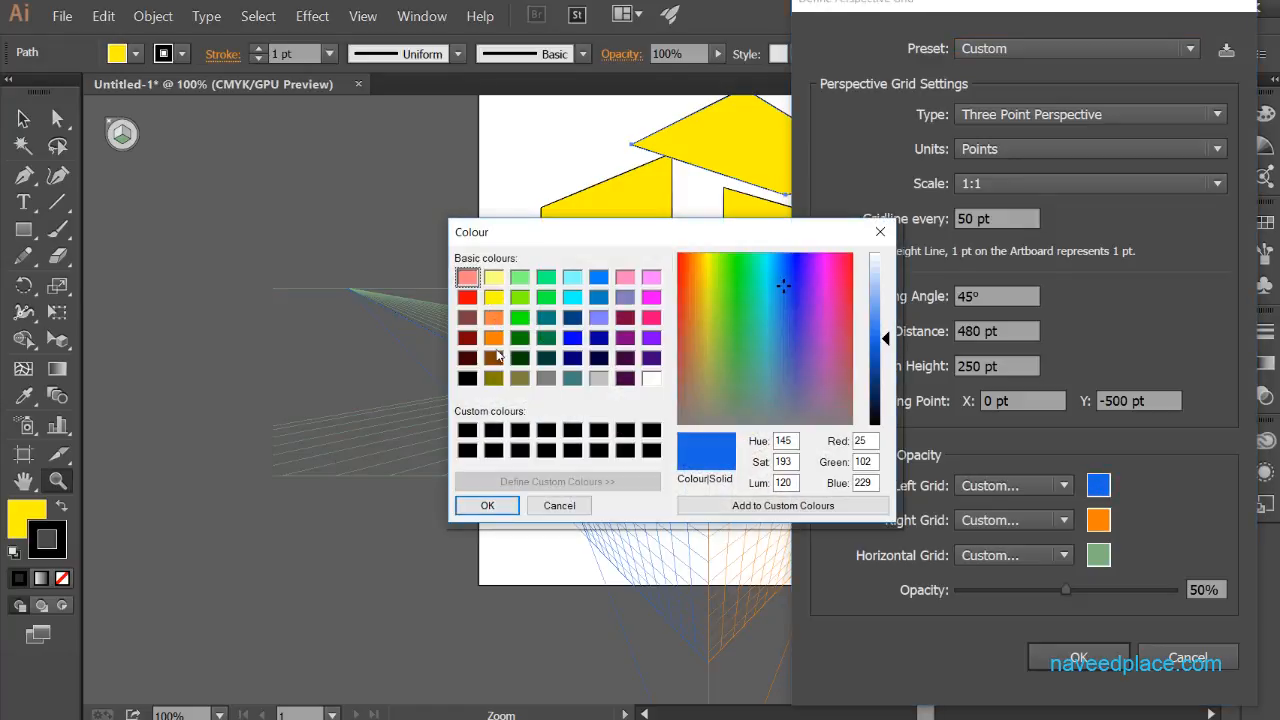
{"action": "left_click", "coordinate": [467, 357]}
{"action": "left_click", "coordinate": [488, 506]}
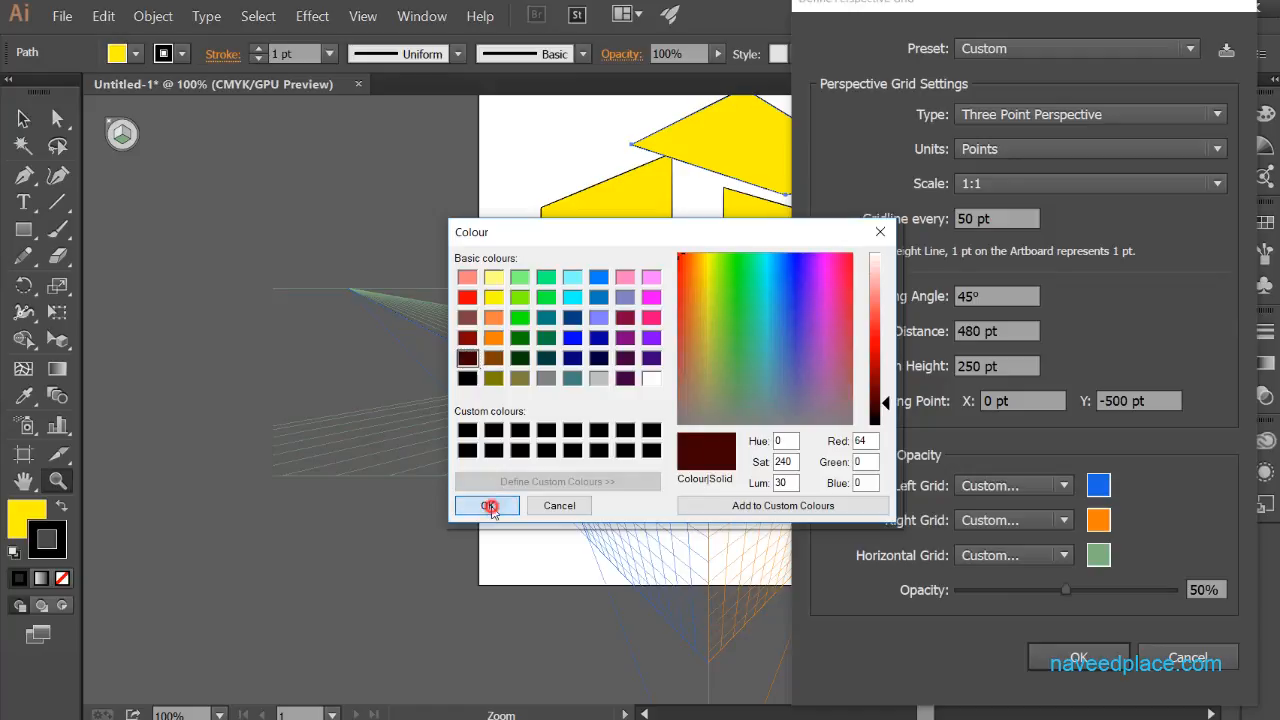
{"action": "left_click", "coordinate": [1070, 662]}
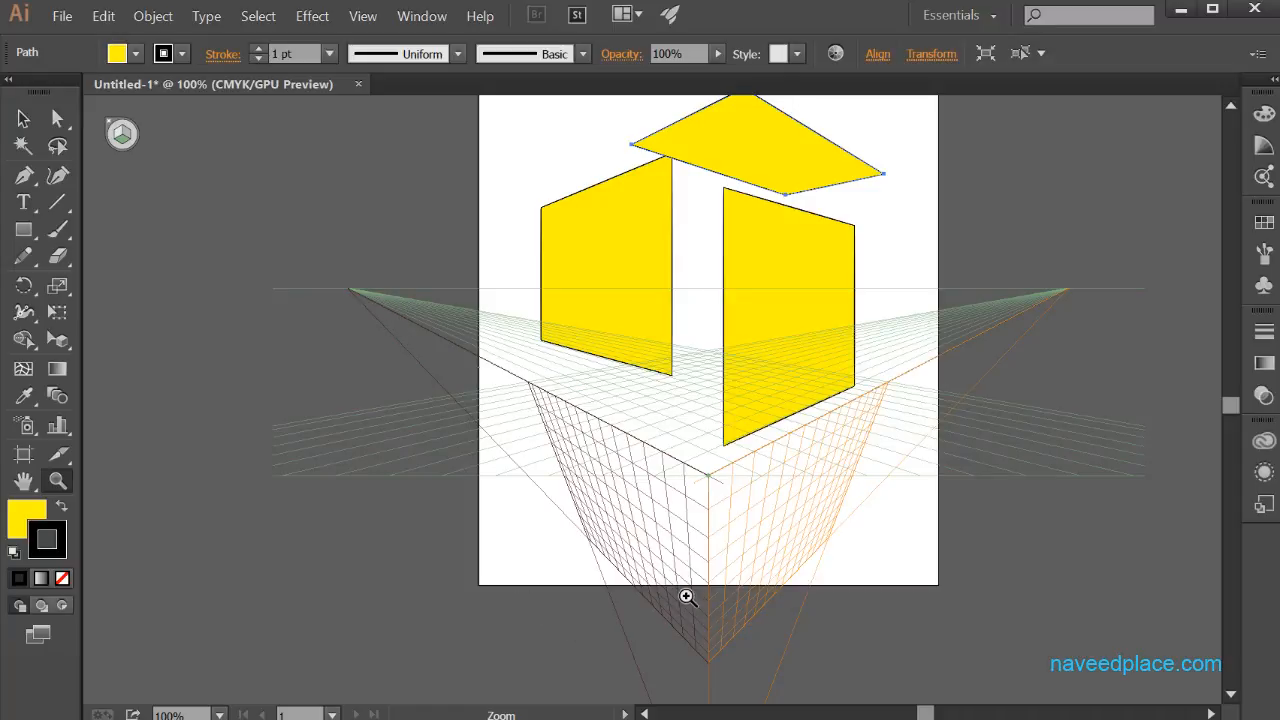
Step: Raise the perspective grid's opacity to 68% in the grid definition and apply it
{"action": "left_click", "coordinate": [362, 16]}
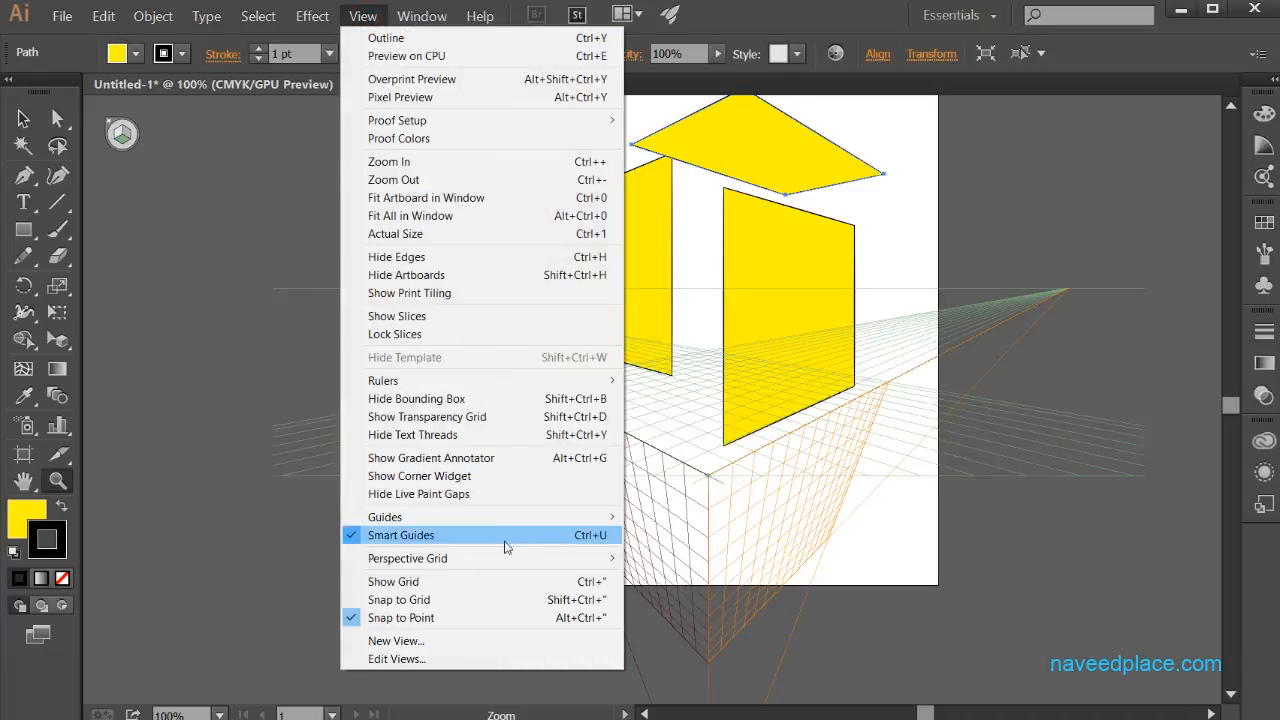
{"action": "mouse_move", "coordinate": [563, 560]}
{"action": "left_click", "coordinate": [680, 653]}
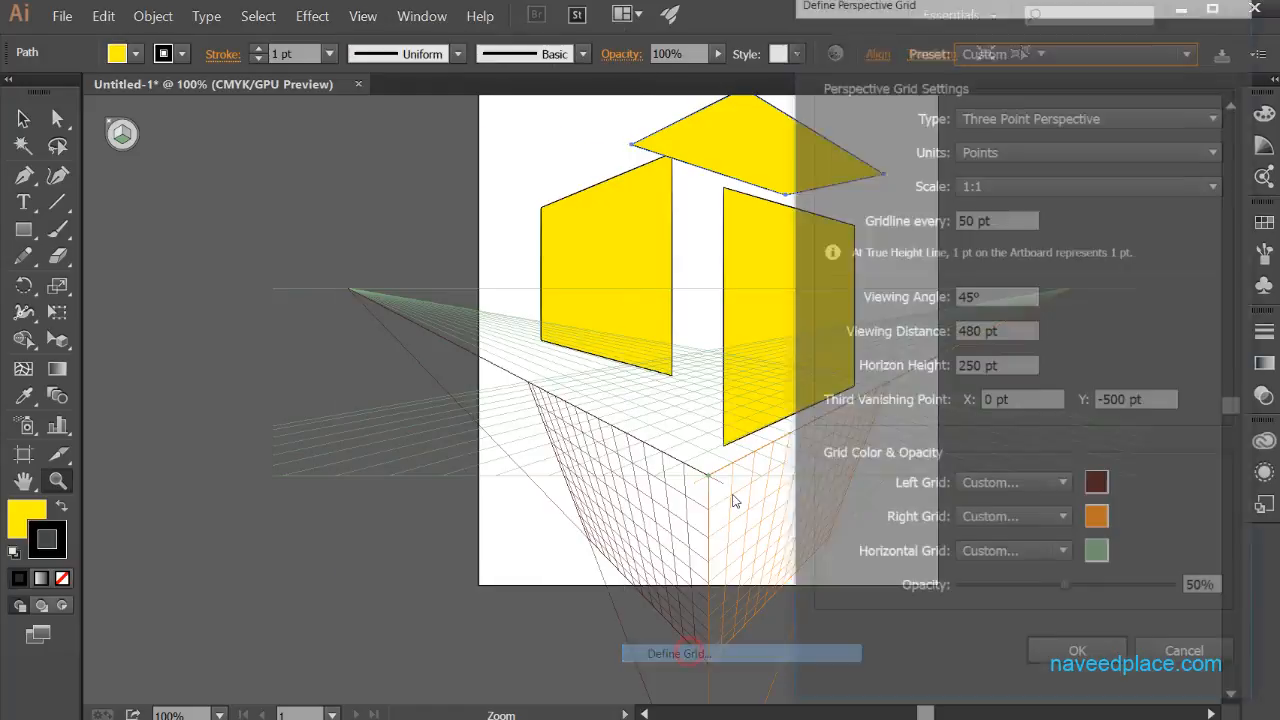
{"action": "left_click_drag", "start_coordinate": [1066, 591], "coordinate": [1104, 591]}
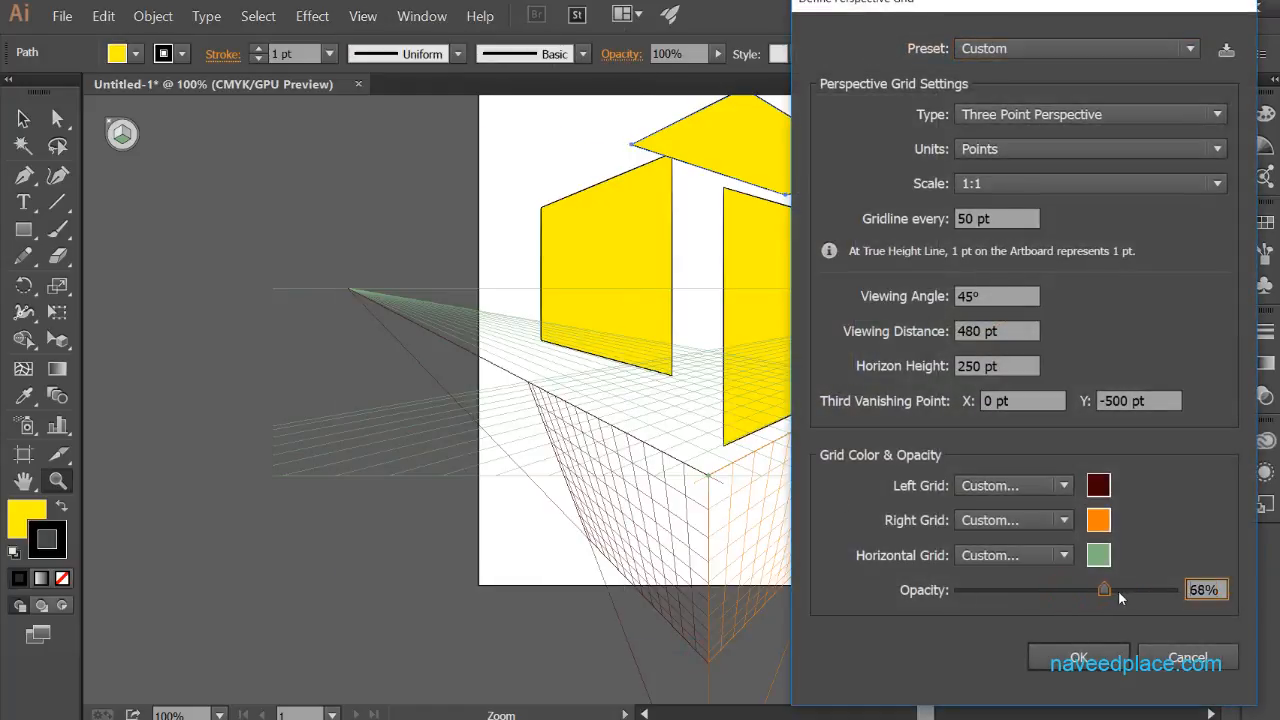
{"action": "left_click", "coordinate": [1078, 657]}
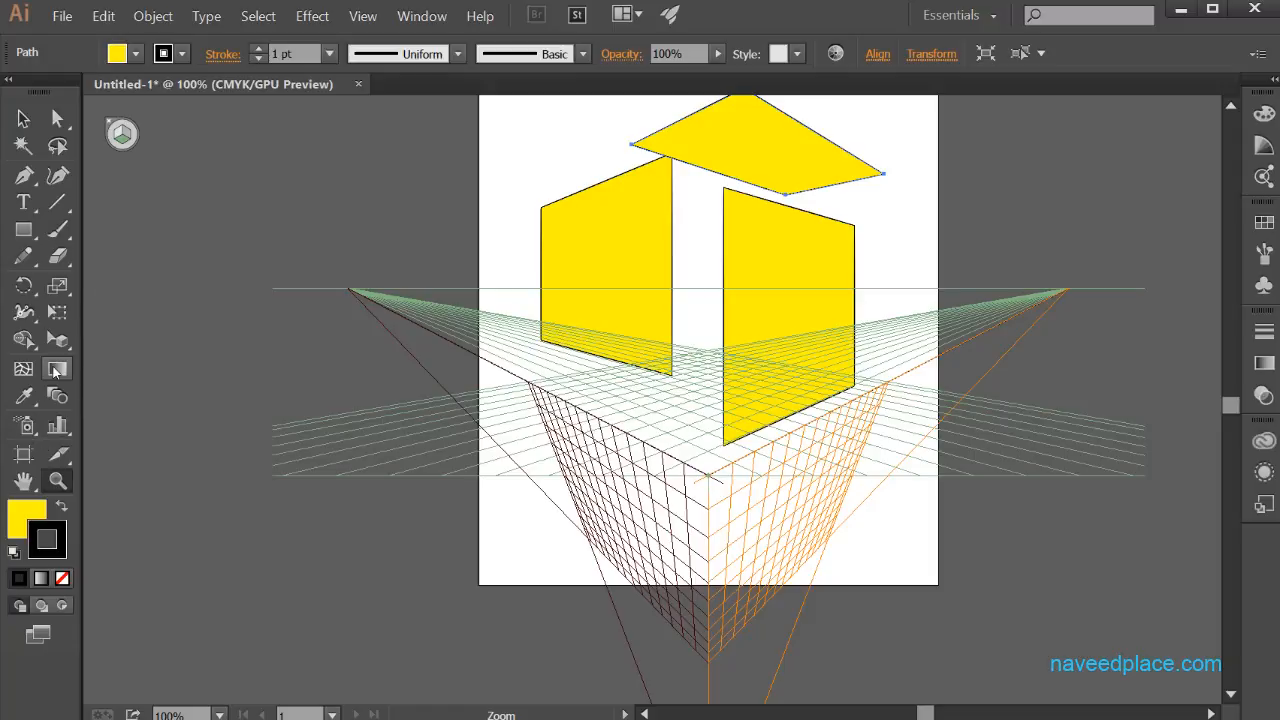
Step: Activate the Perspective Grid Tool and hide the perspective grid, leaving only the yellow shapes
{"action": "left_click", "coordinate": [55, 341]}
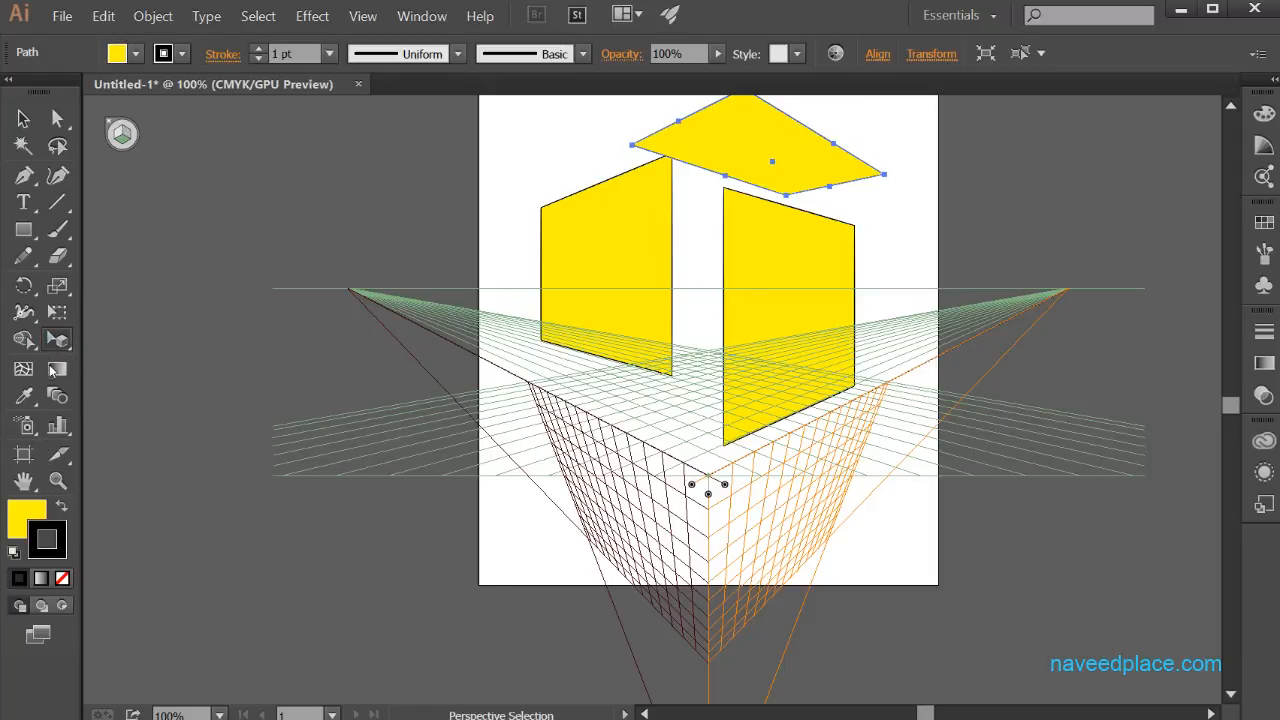
{"action": "left_click", "coordinate": [60, 343]}
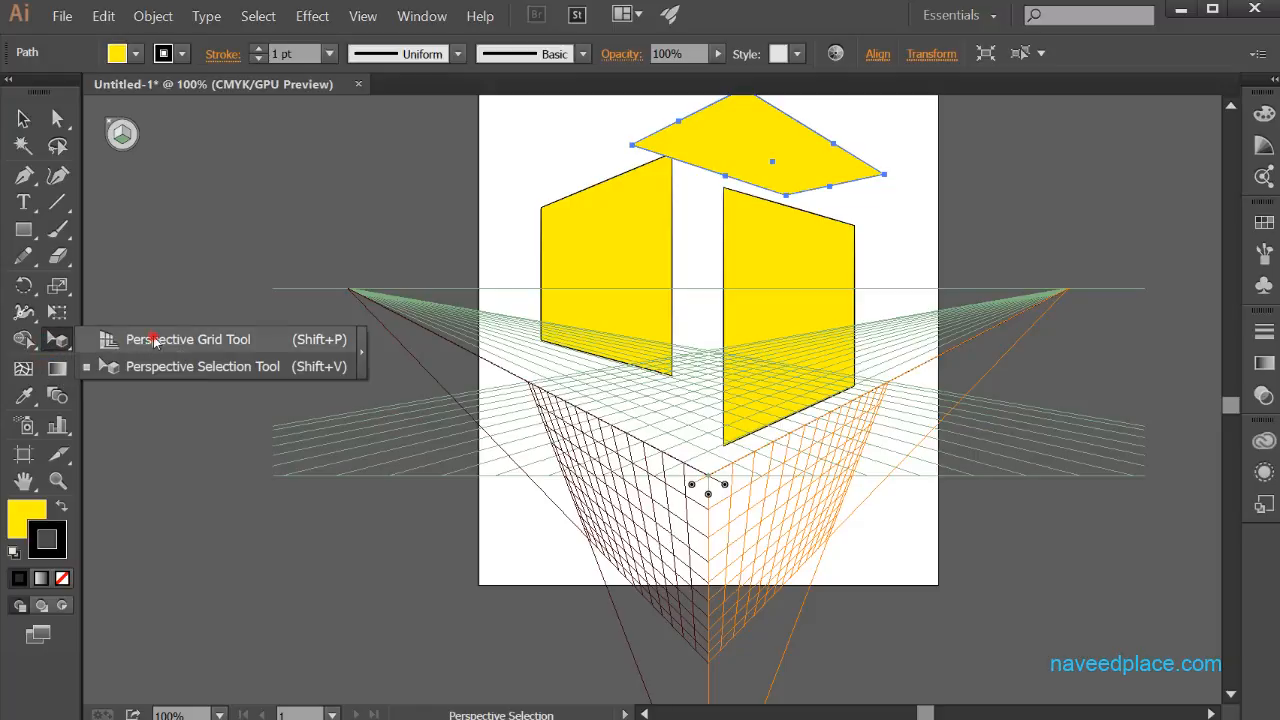
{"action": "left_click", "coordinate": [148, 342]}
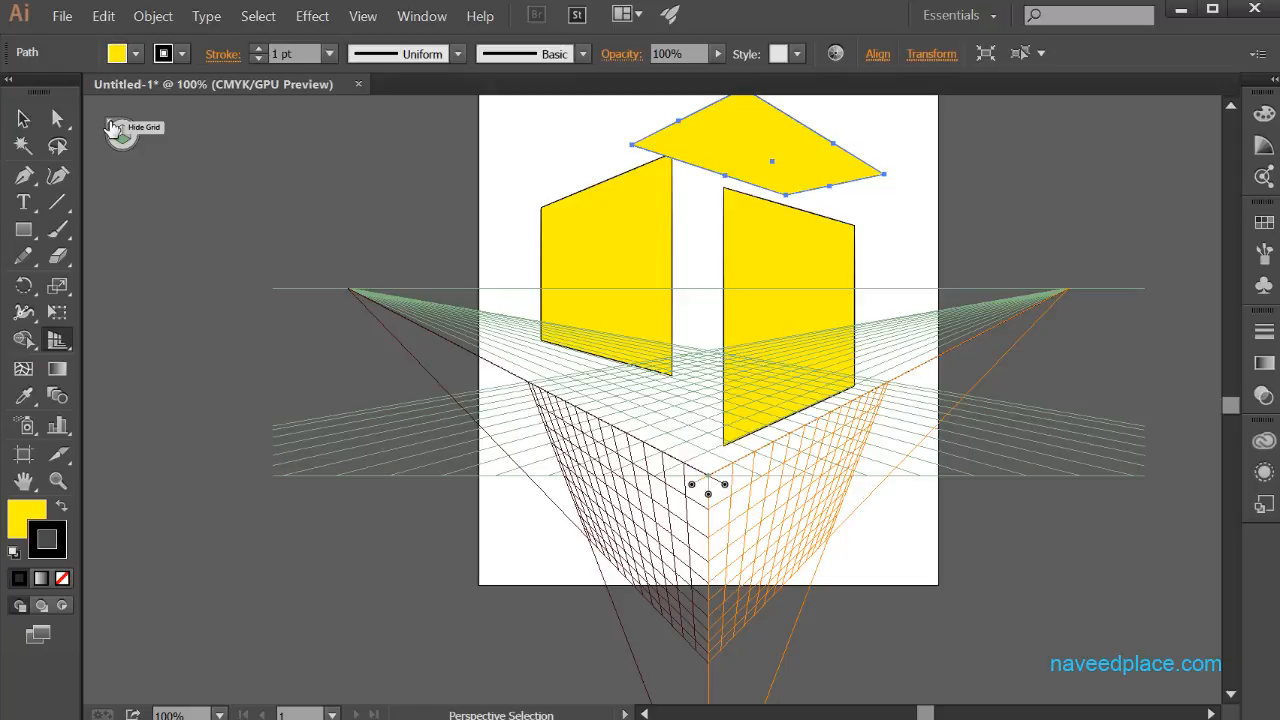
{"action": "left_click", "coordinate": [113, 127]}
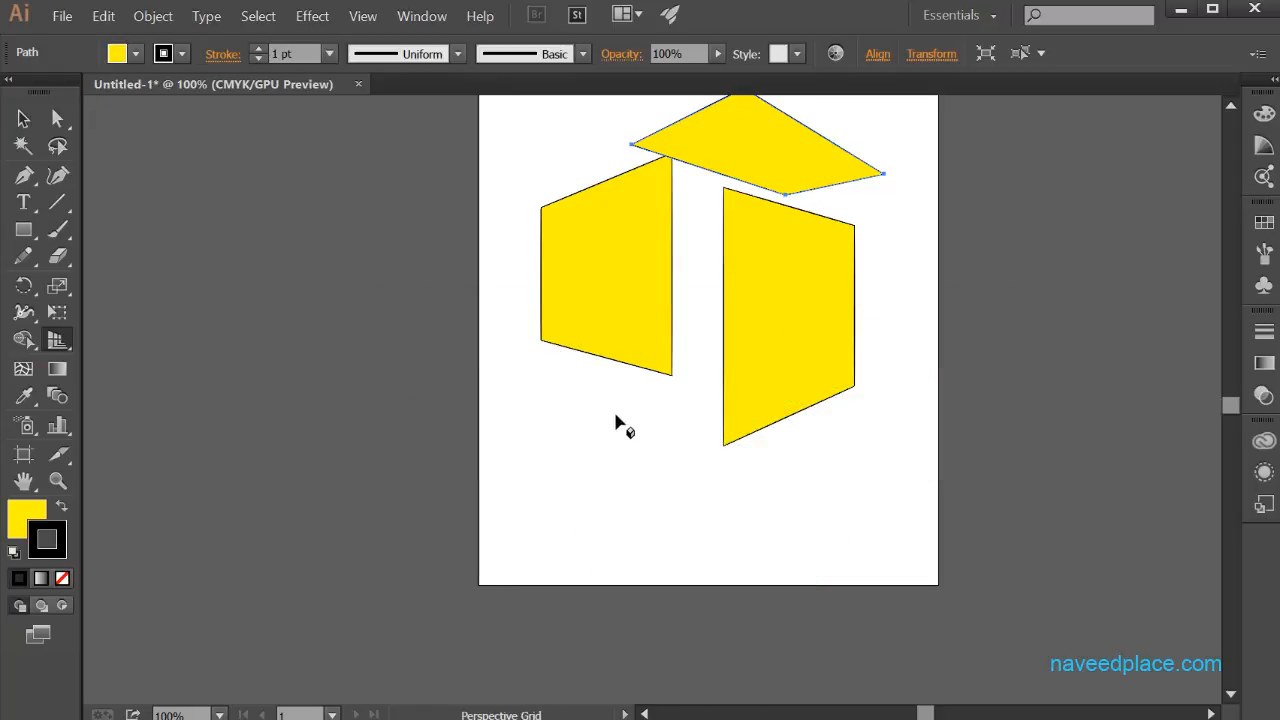